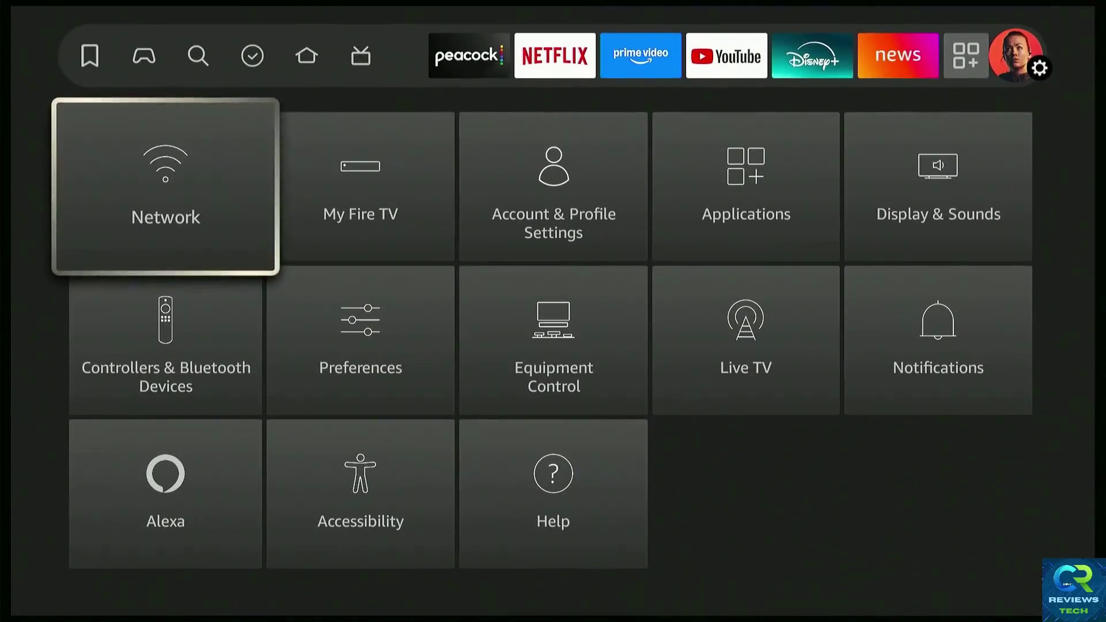
- Browse the My Fire TV settings list down to the Restart option
key("Right")
key("Return")
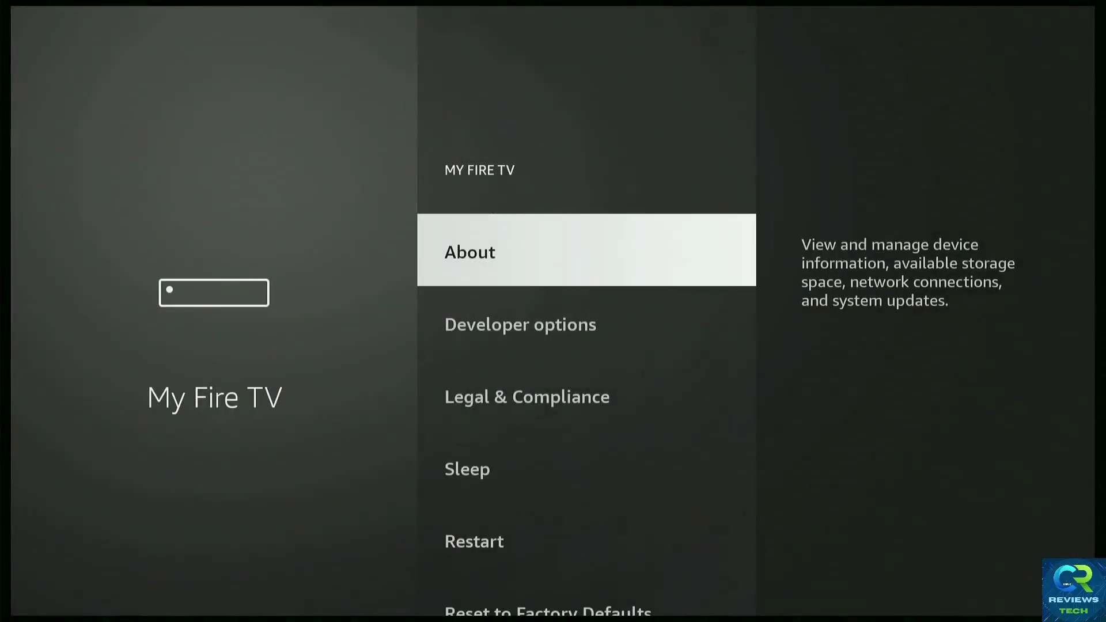
key("Down")
key("Down")
key("Down")
key("Down")
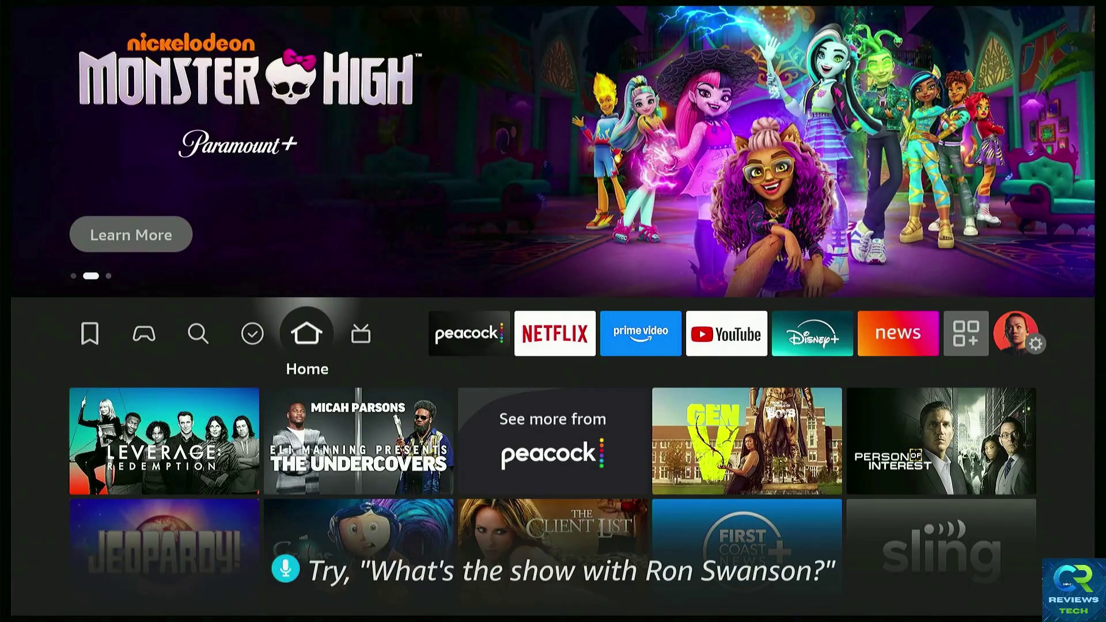
- Check the connected 5GHz network's status in Network settings: connected, 361.96 Mbps download
key("Right")
key("Right")
key("Right")
key("Right")
key("Right")
key("Right")
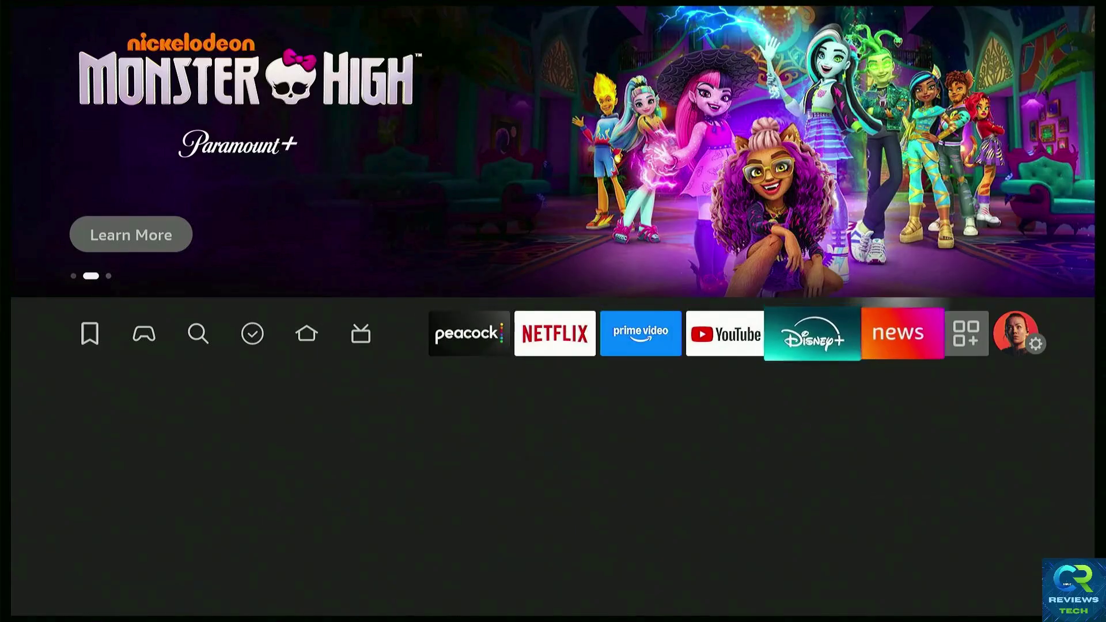
key("Right")
key("Right")
key("Right")
key("Down")
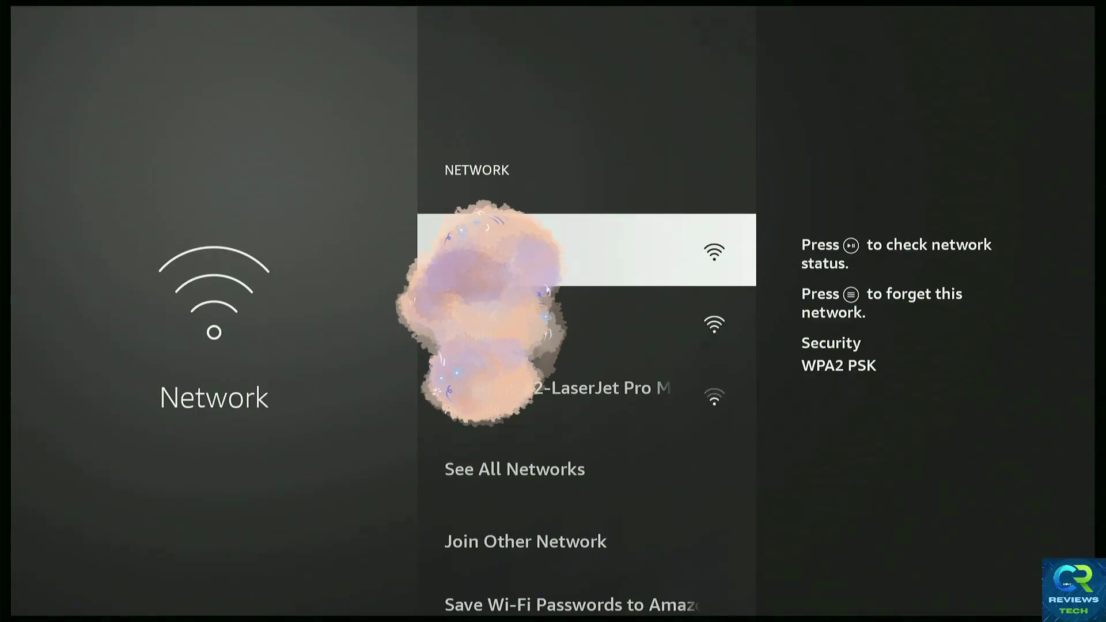
key("space")
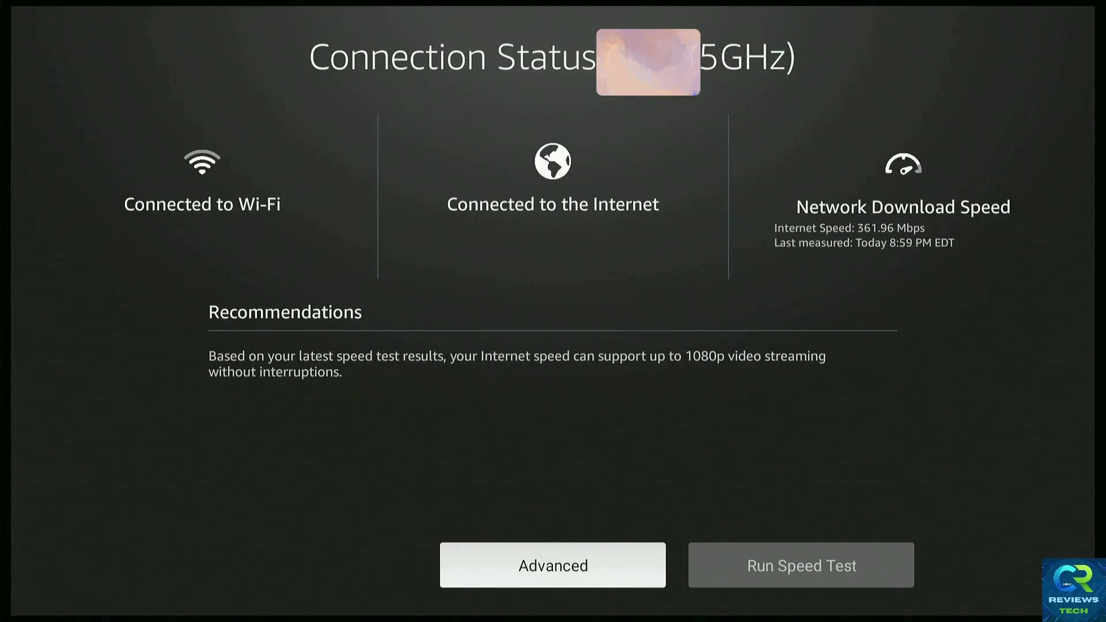
- Run a new speed test (350.30 Mbps) and view the advanced signal and noise details
key("Right")
key("Return")
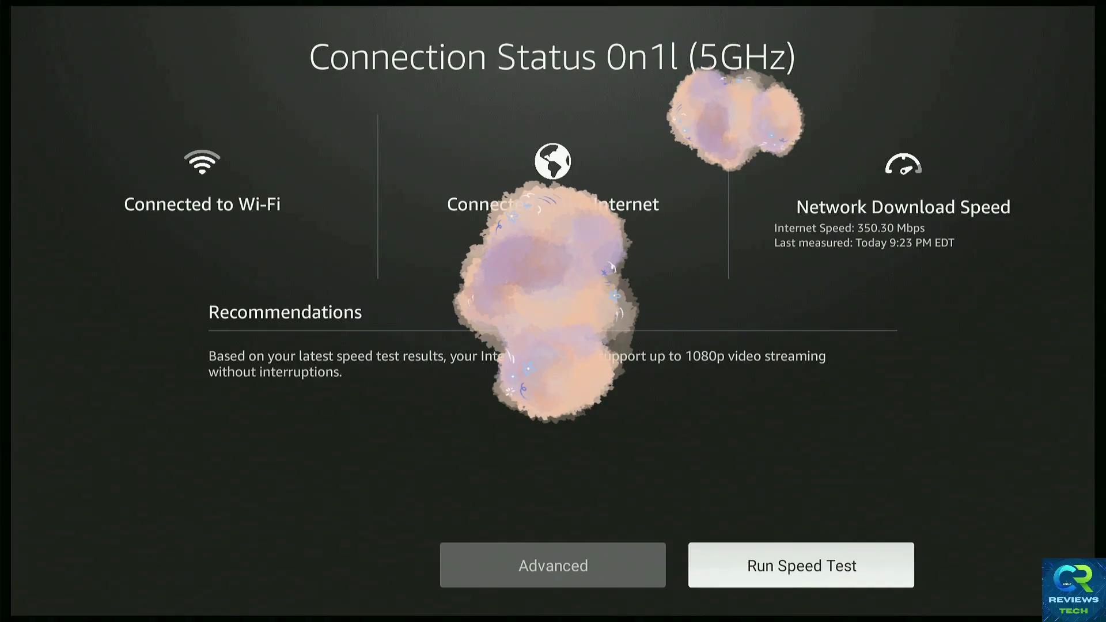
key("Left")
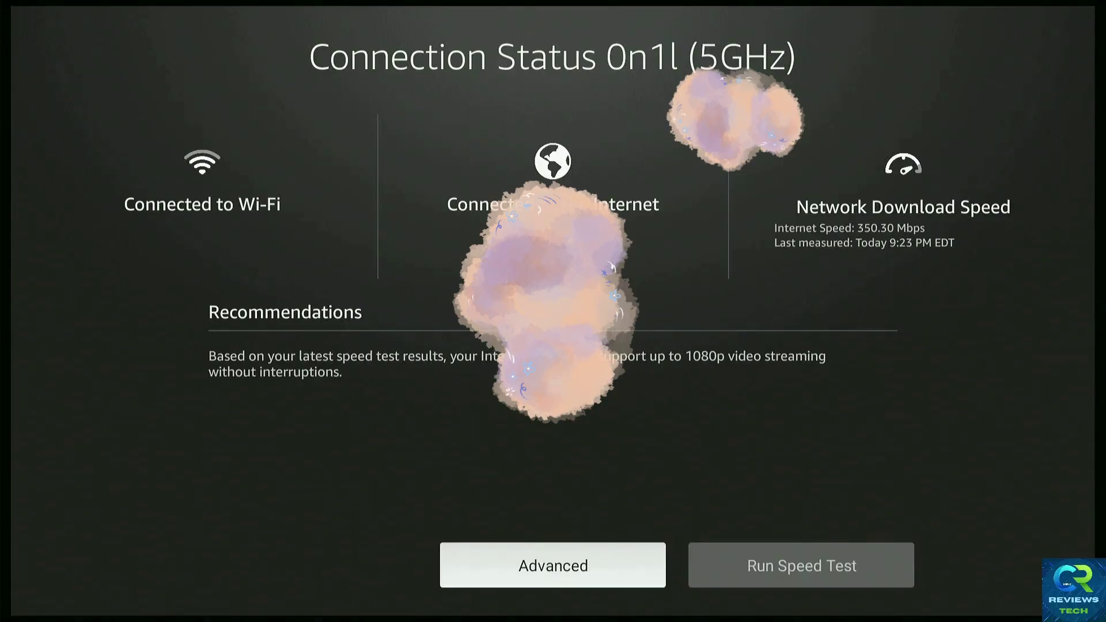
key("Return")
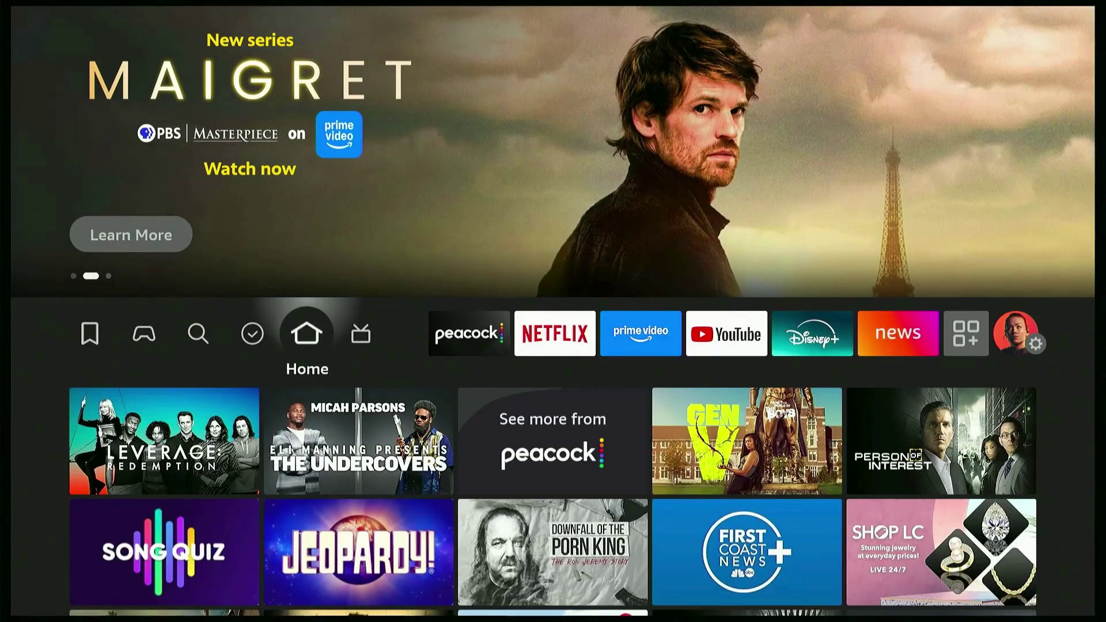
- Open Applications settings (4.65 GB of 12.98 GB used) and highlight Clear all Application Caches
key("Right")
key("Right")
key("Right")
key("Right")
key("Right")
key("Right")
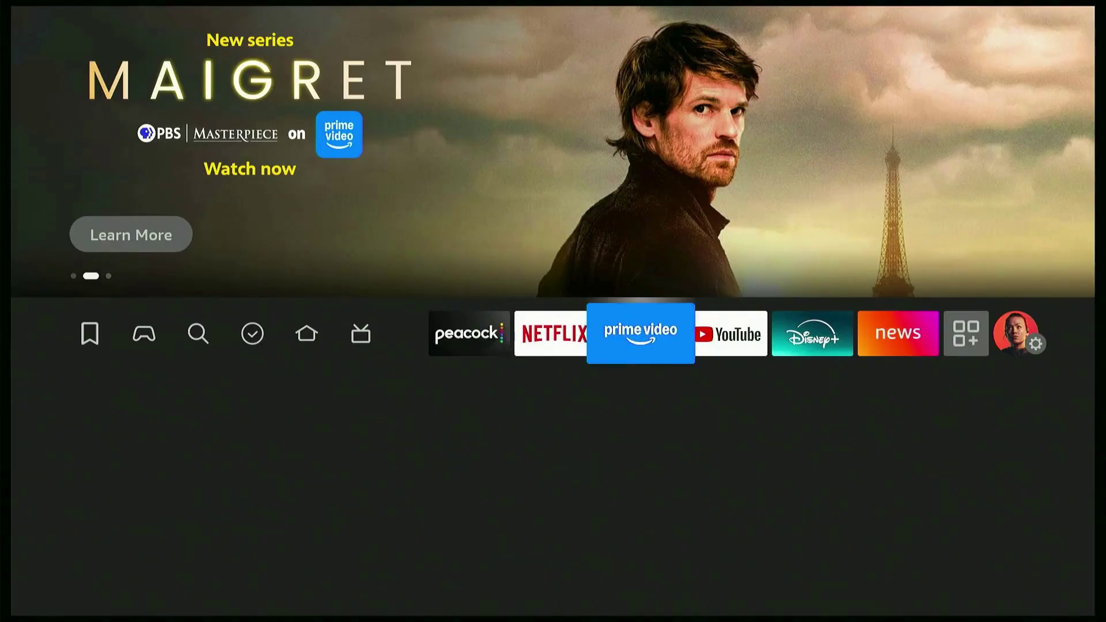
key("Right")
key("Right")
key("Right")
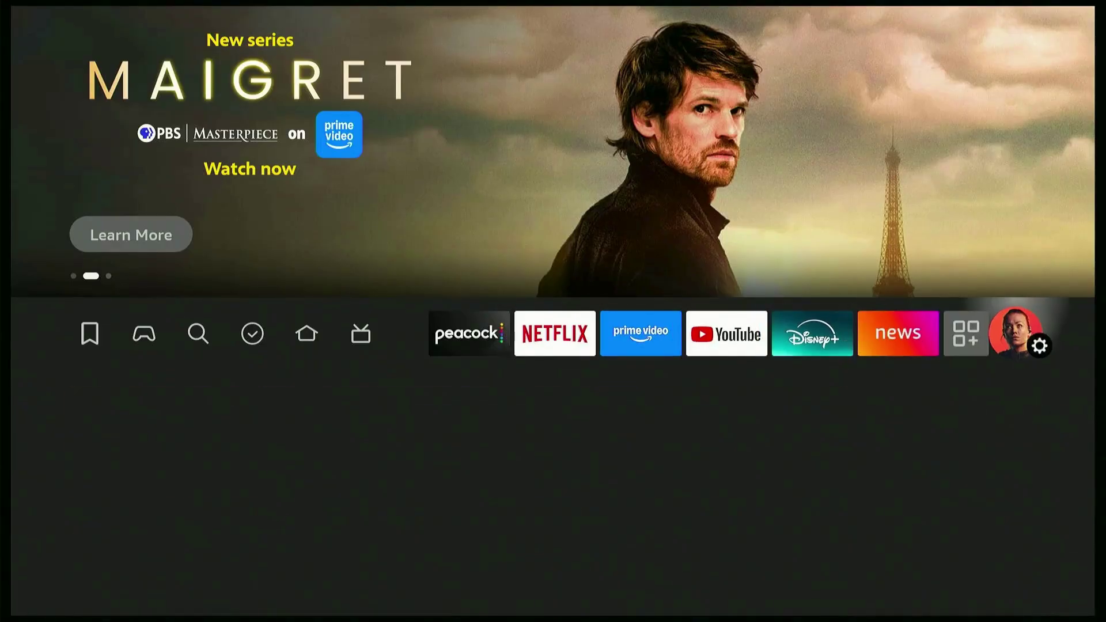
key("Down")
key("Down")
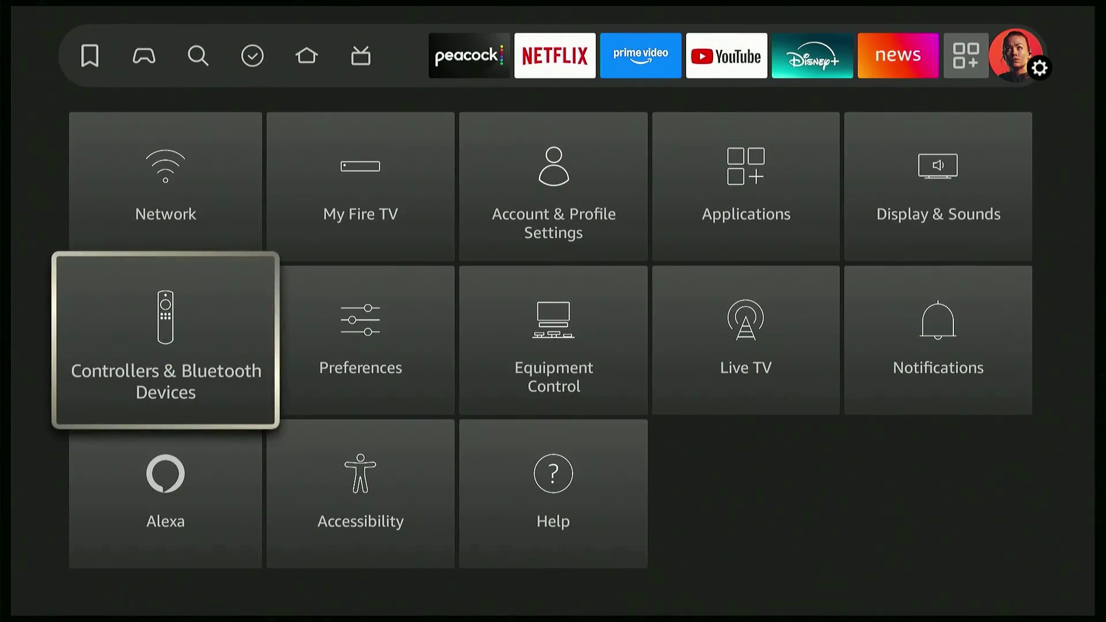
key("Right")
key("Right")
key("Right")
key("Up")
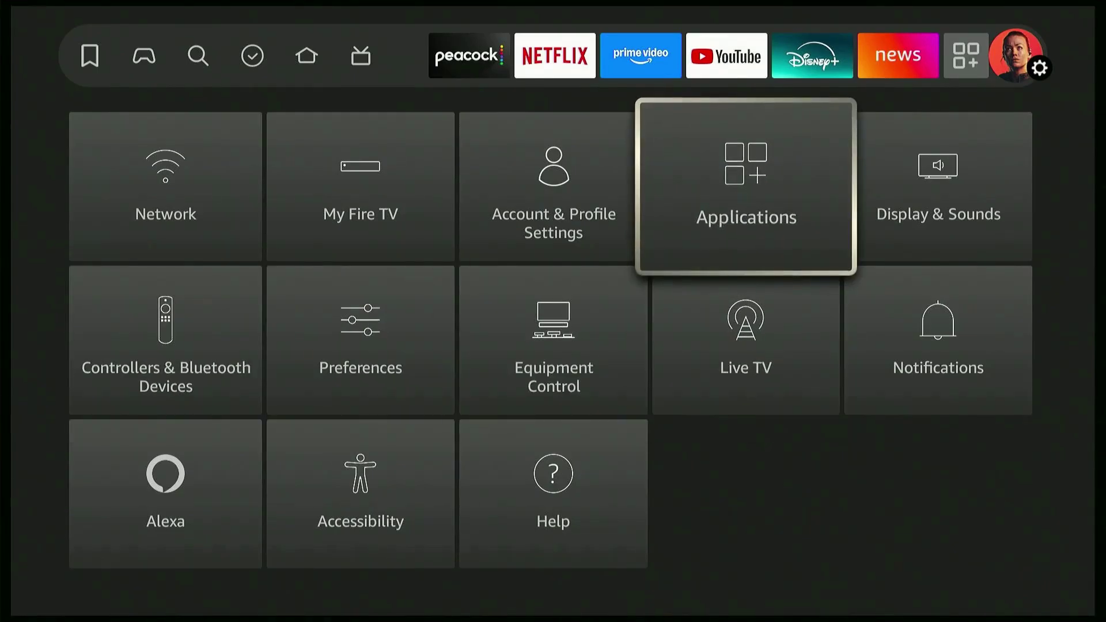
key("Return")
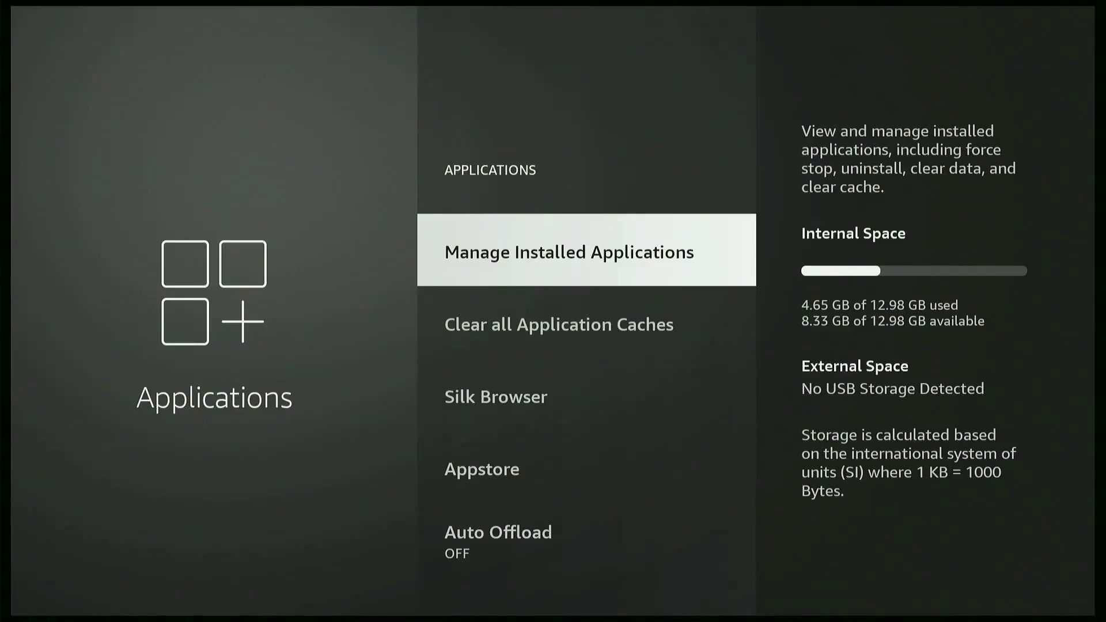
key("Down")
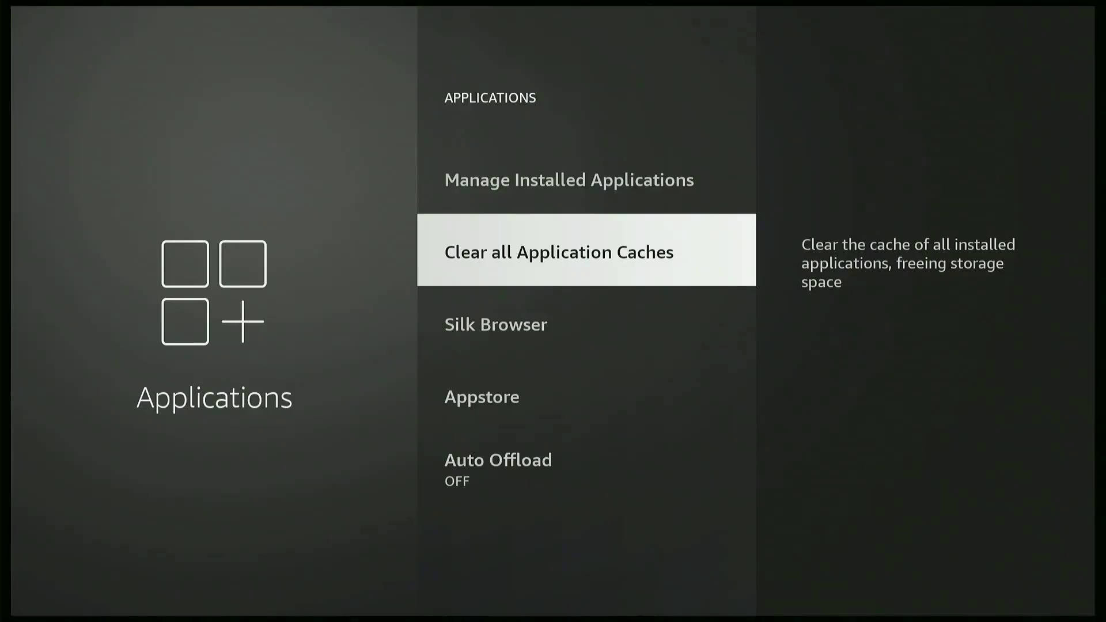
key("Up")
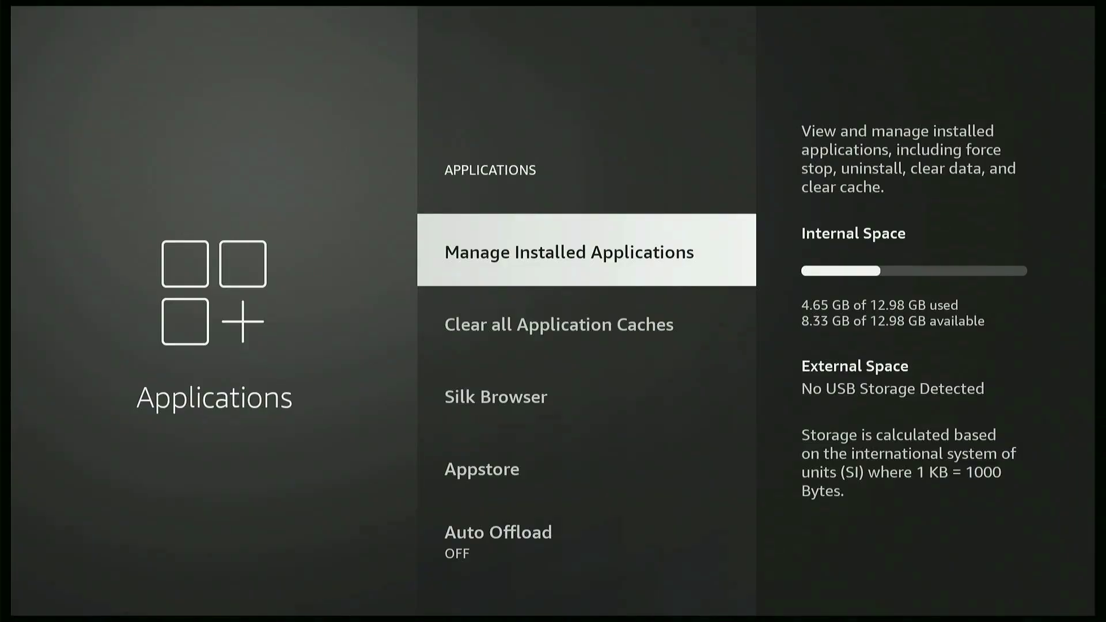
- Scroll the installed apps list and view Screensaver's details (7.52 MB, 16.38 kB cache)
key("Return")
key("Down")
key("Down")
key("Down")
key("Down")
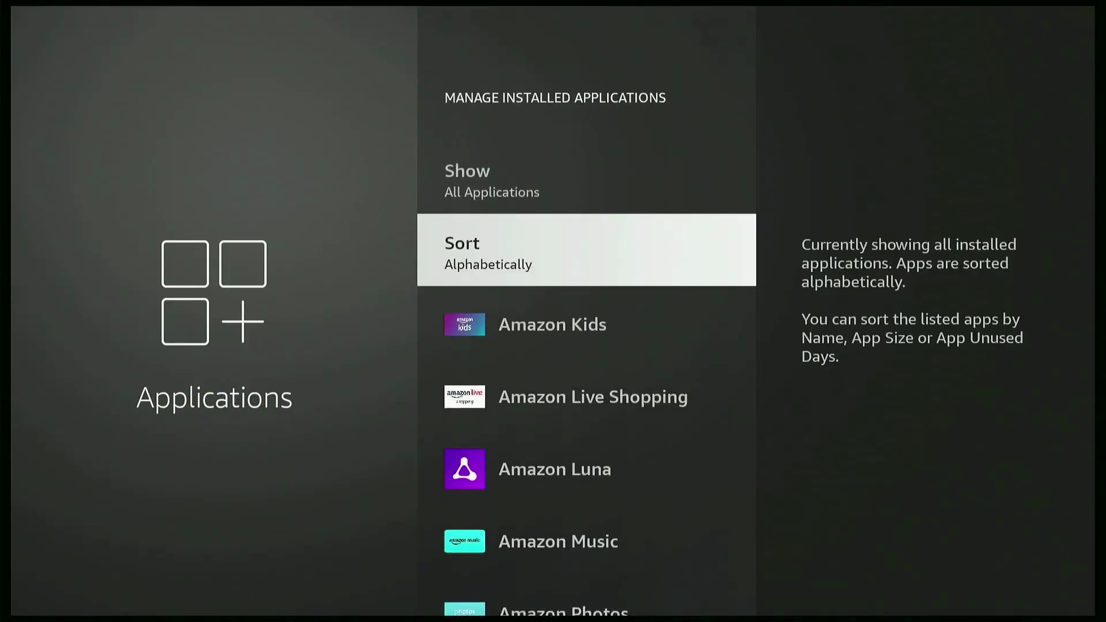
key("Down")
key("Down")
key("Down")
key("Down")
key("Down")
key("Down")
key("Down")
key("Down")
key("Down")
key("Down")
key("Down")
key("Down")
key("Down")
key("Down")
key("Down")
key("Down")
key("Down")
key("Down")
key("Down")
key("Down")
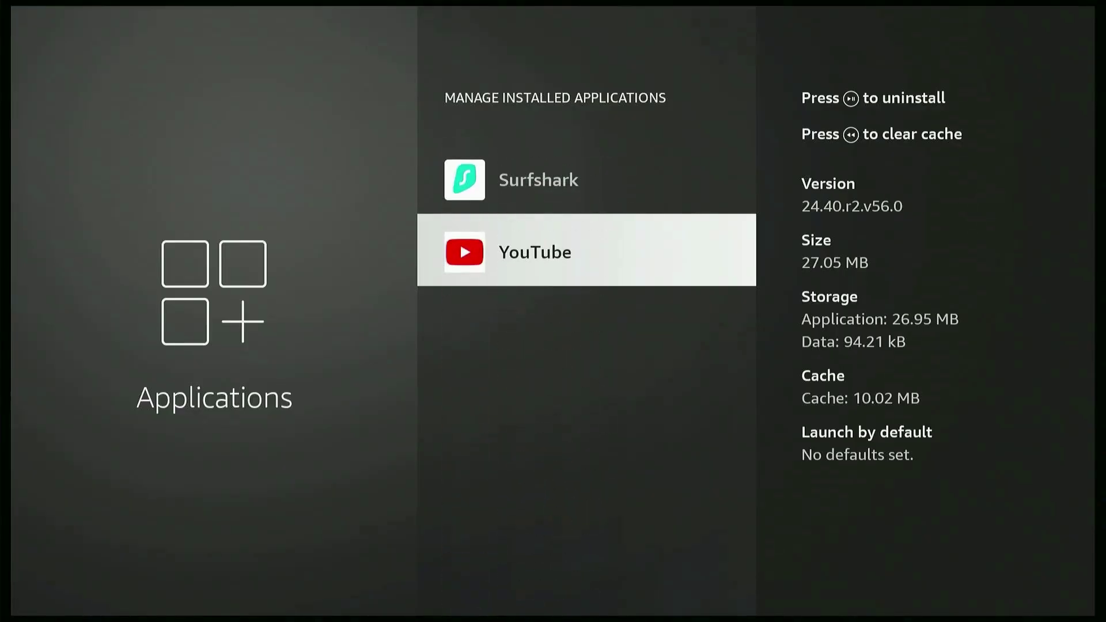
key("Up")
key("Up")
key("Up")
key("Up")
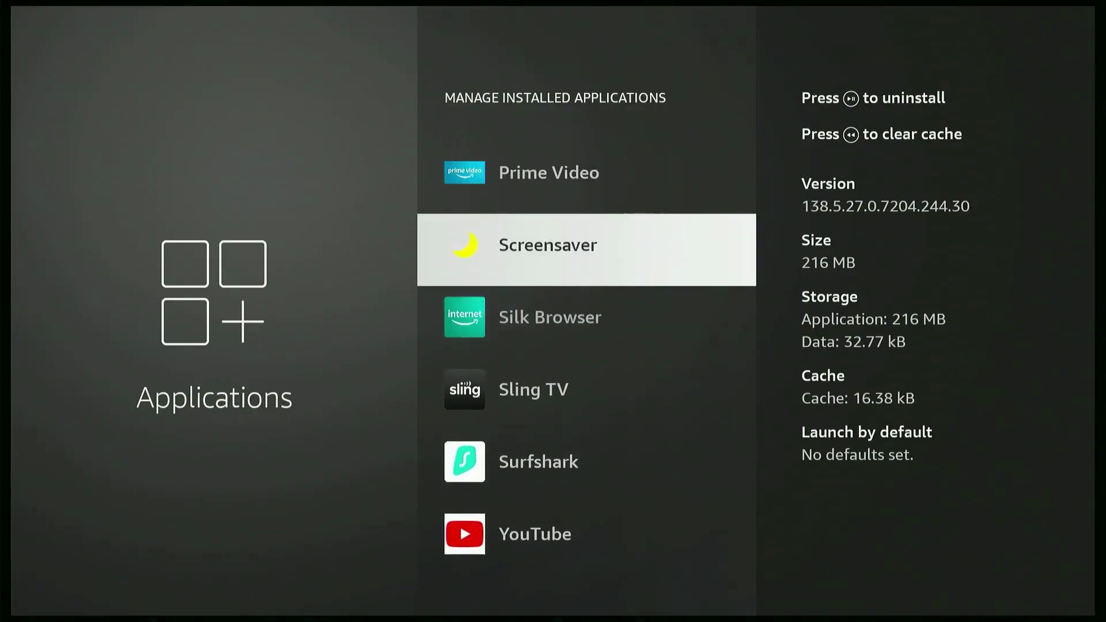
key("Up")
key("Down")
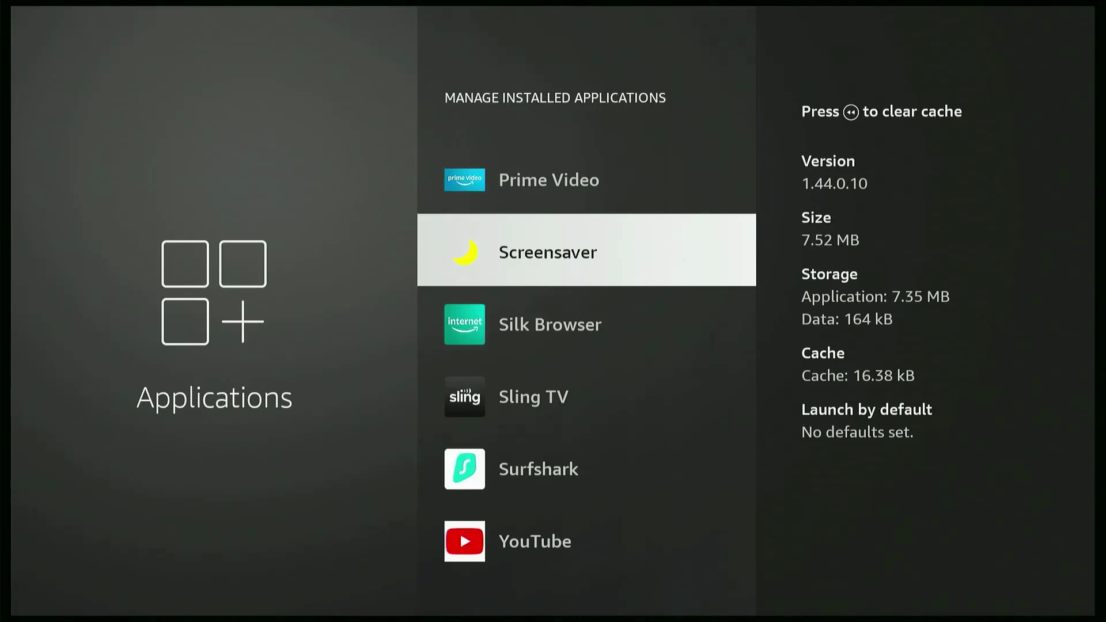
key("Home")
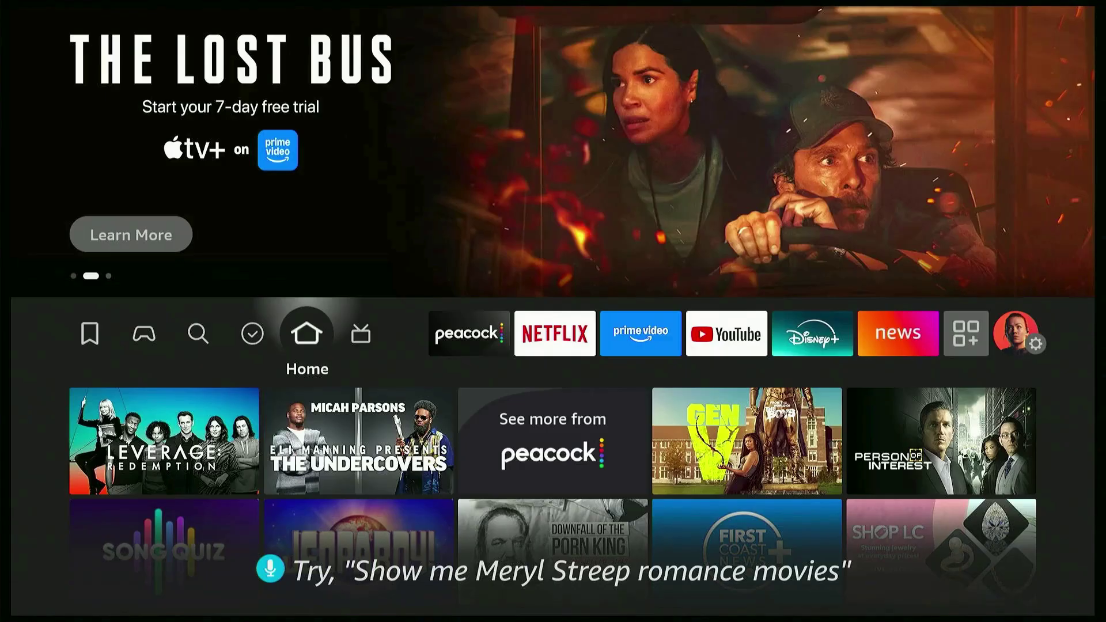
- Confirm Featured Content Video Autoplay and Audio Autoplay are both OFF under Preferences
key("Right")
key("Right")
key("Right")
key("Right")
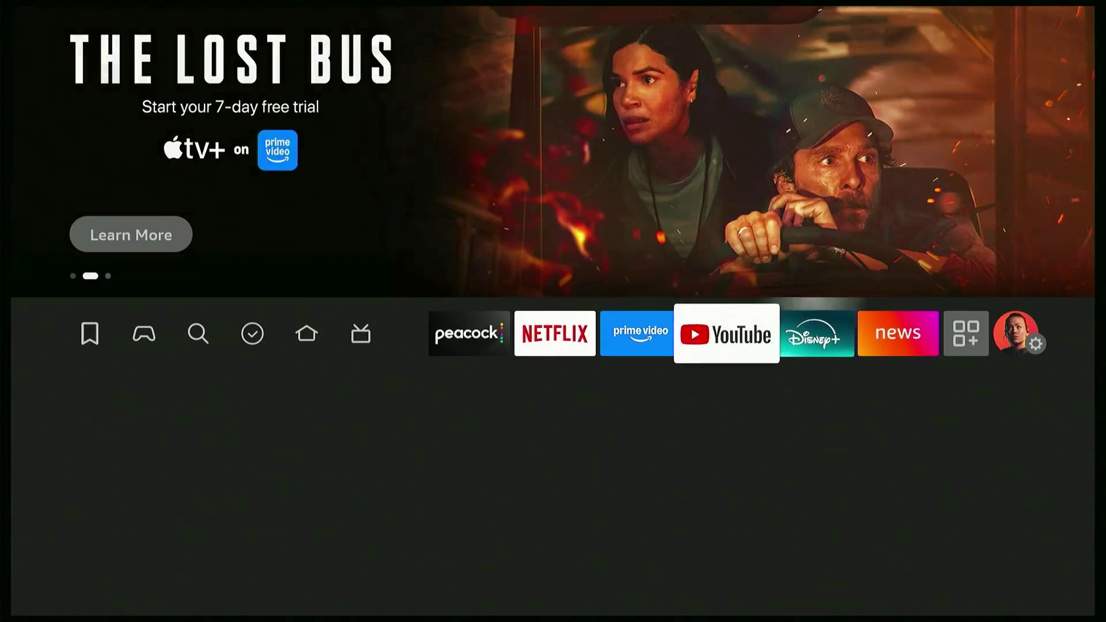
key("Right")
key("Right")
key("Right")
key("Right")
key("Down")
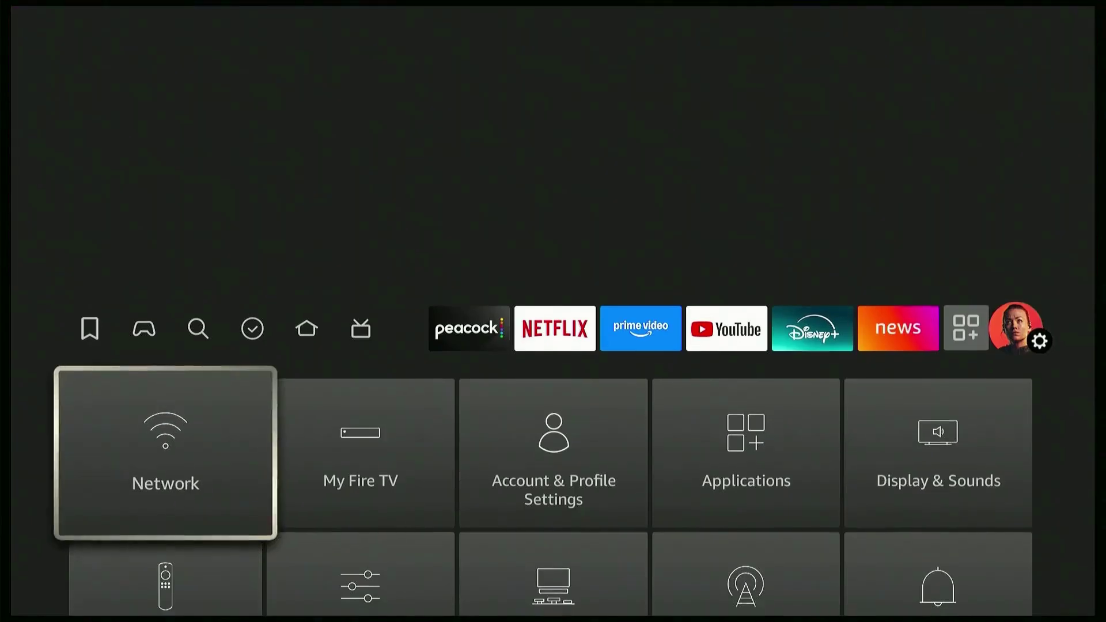
key("Down")
key("Right")
key("Return")
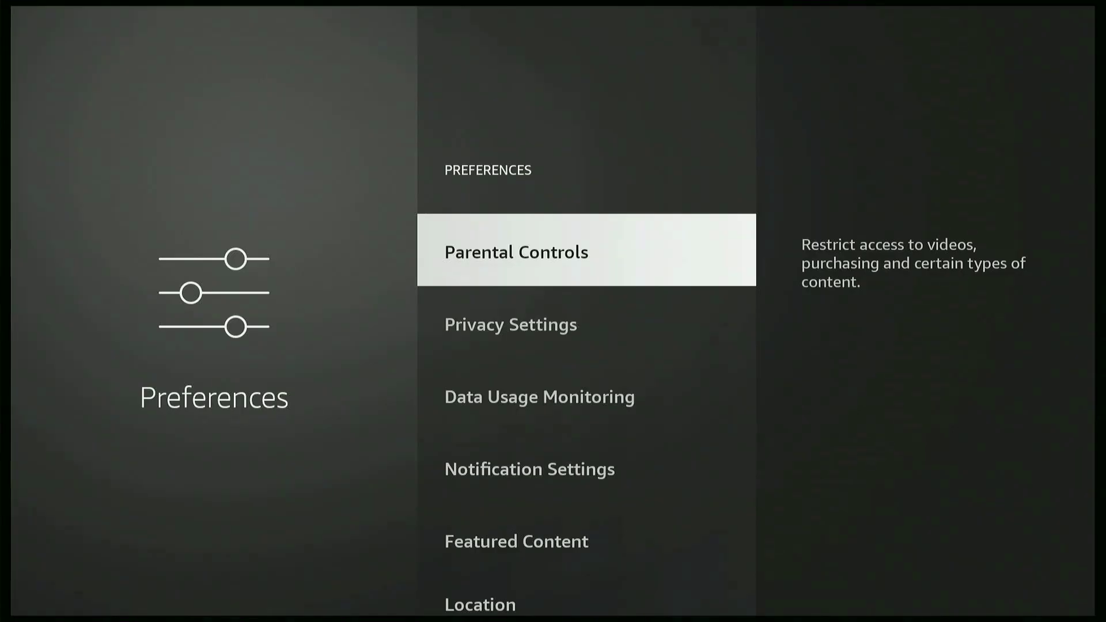
key("Down")
key("Down")
key("Down")
key("Down")
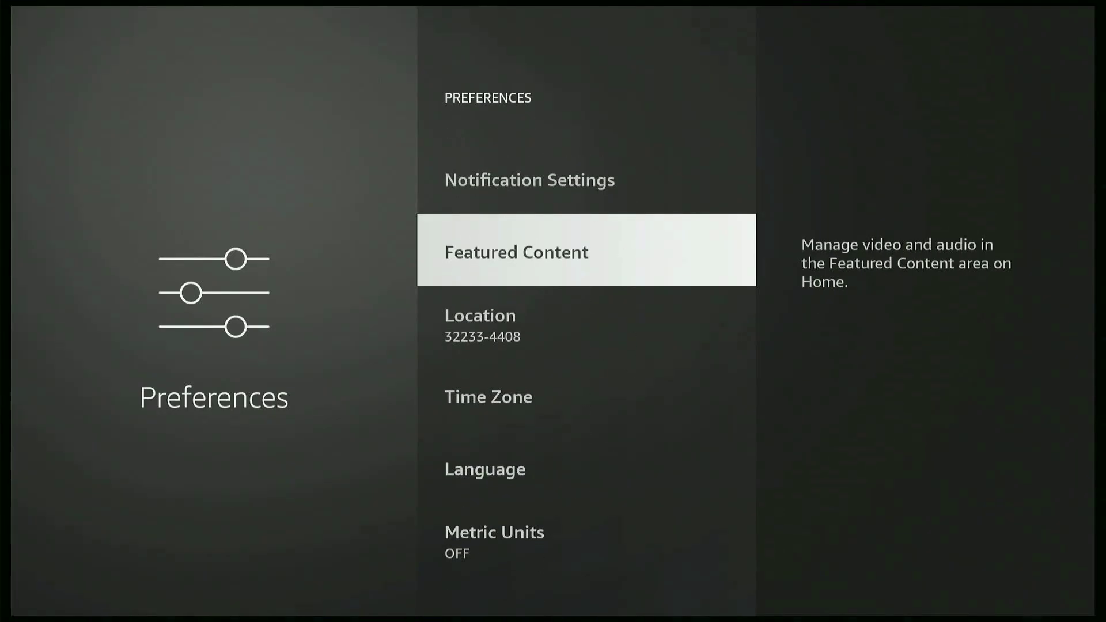
key("Return")
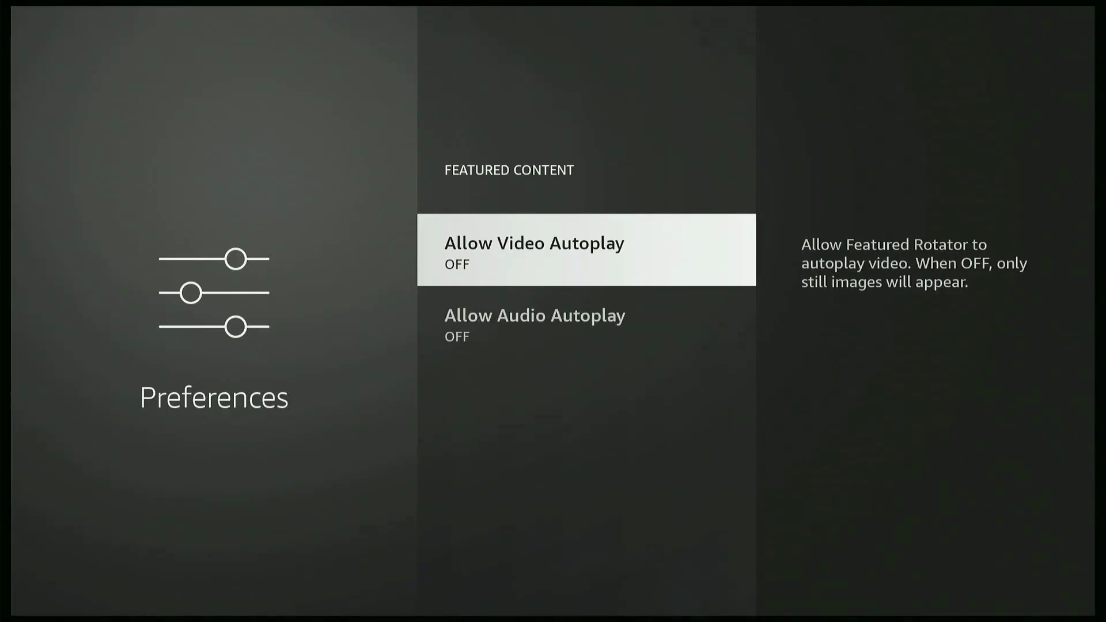
key("Down")
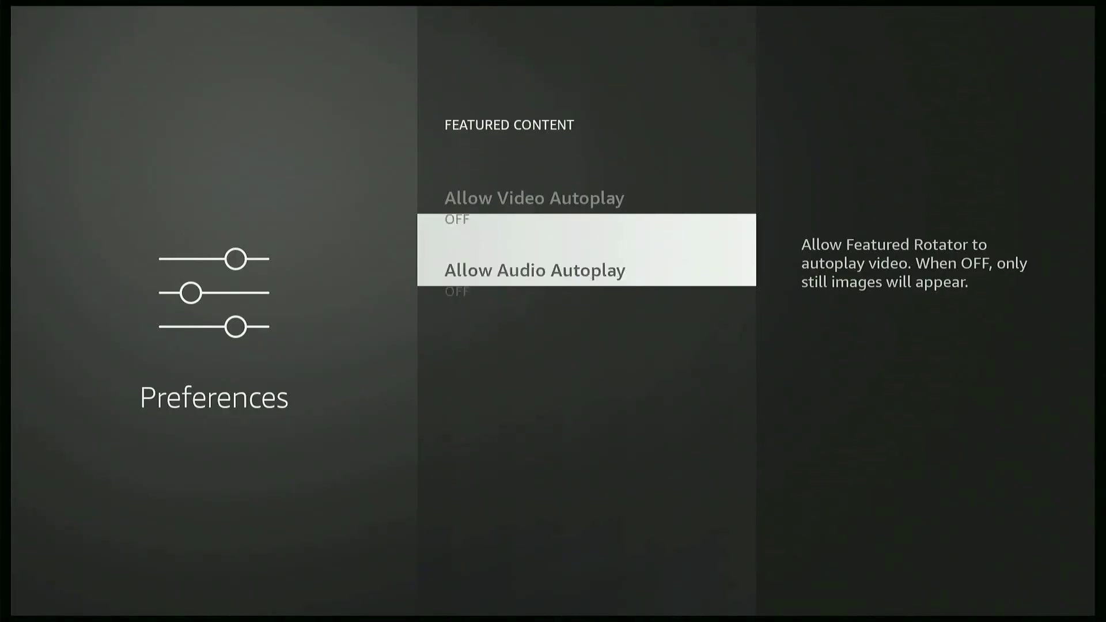
key("Up")
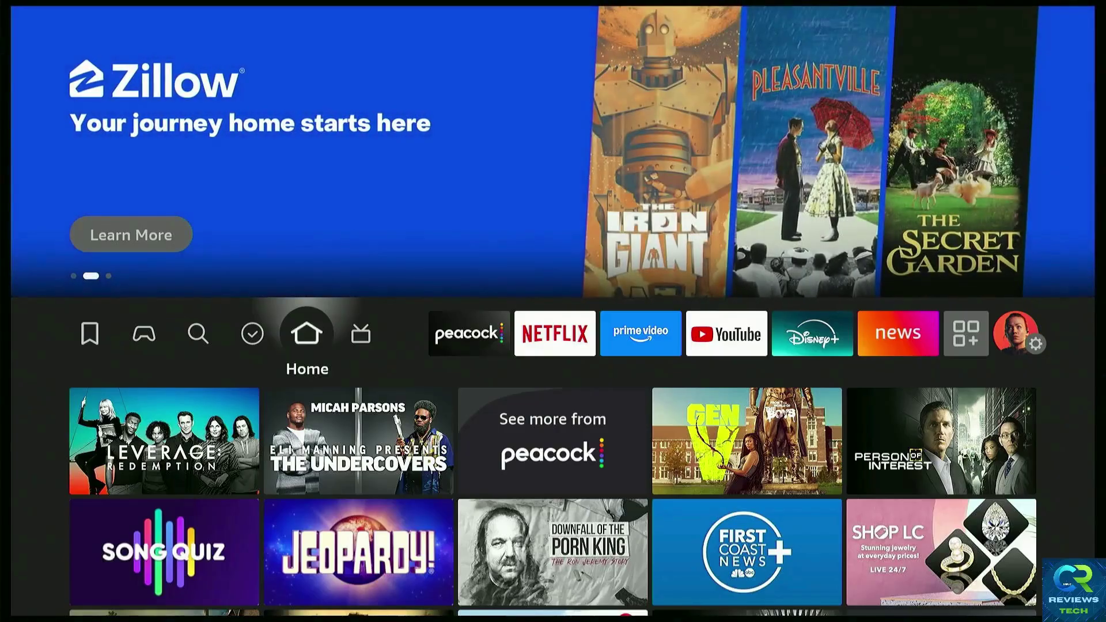
- Open Preferences from the Settings grid and highlight Privacy Settings
key("Right")
key("Right")
key("Right")
key("Right")
key("Right")
key("Right")
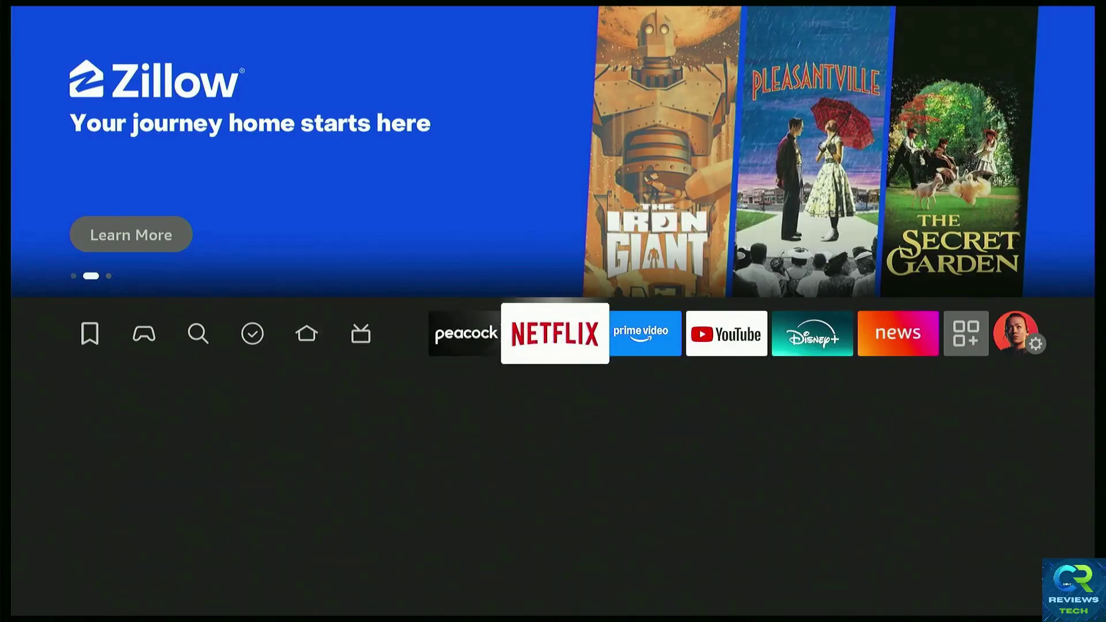
key("Right")
key("Right")
key("Right")
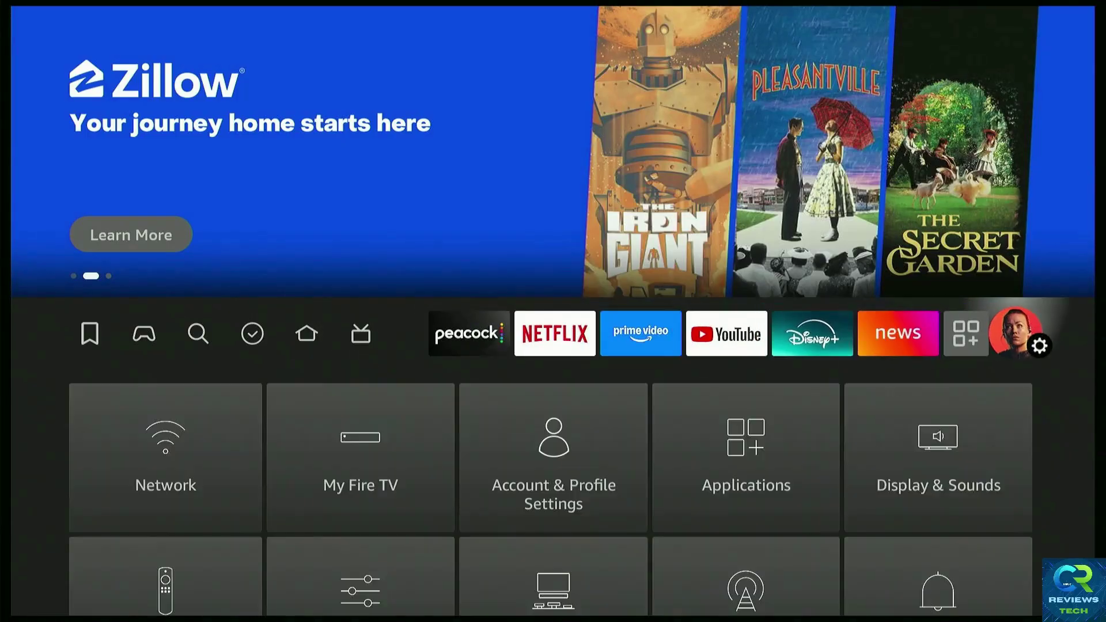
key("Down")
key("Down")
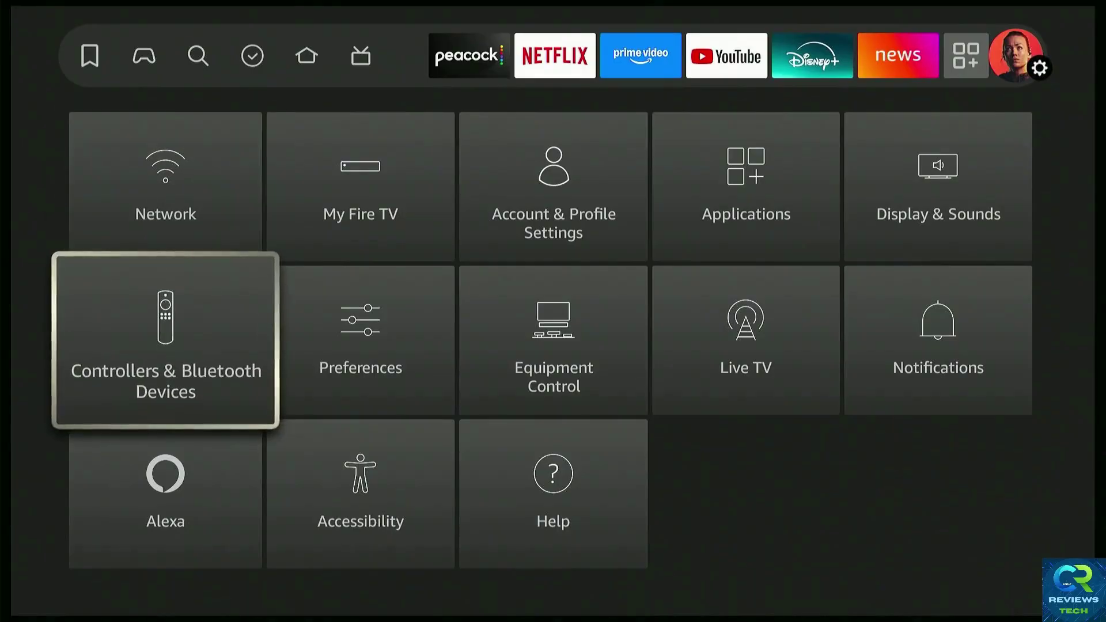
key("Right")
key("Return")
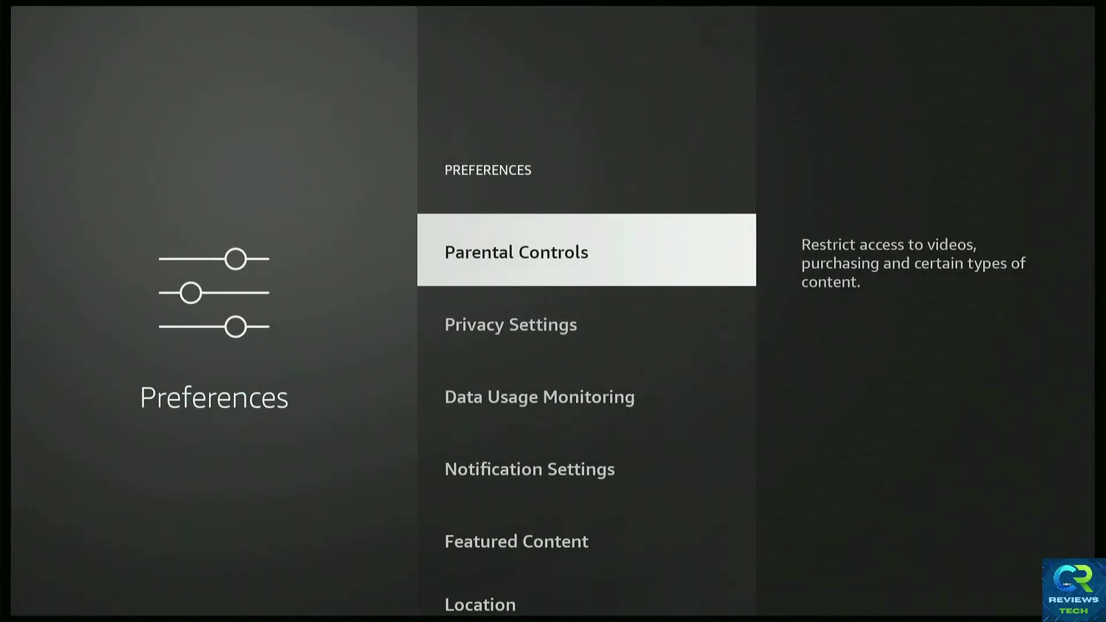
key("Down")
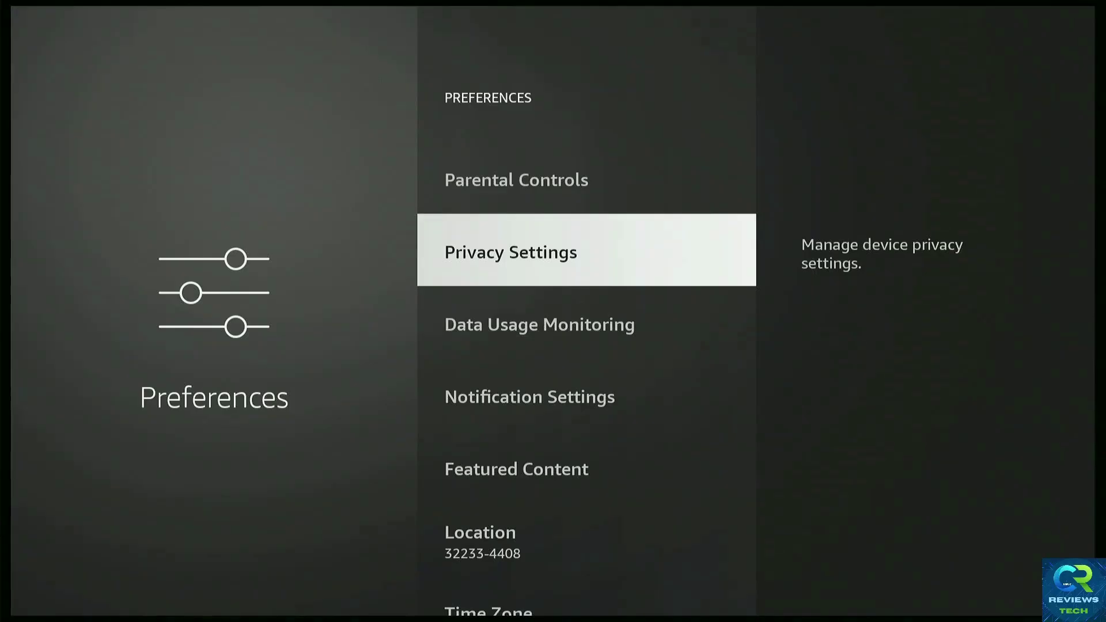
- Turn off Device Usage Data in Privacy Settings
key("Return")
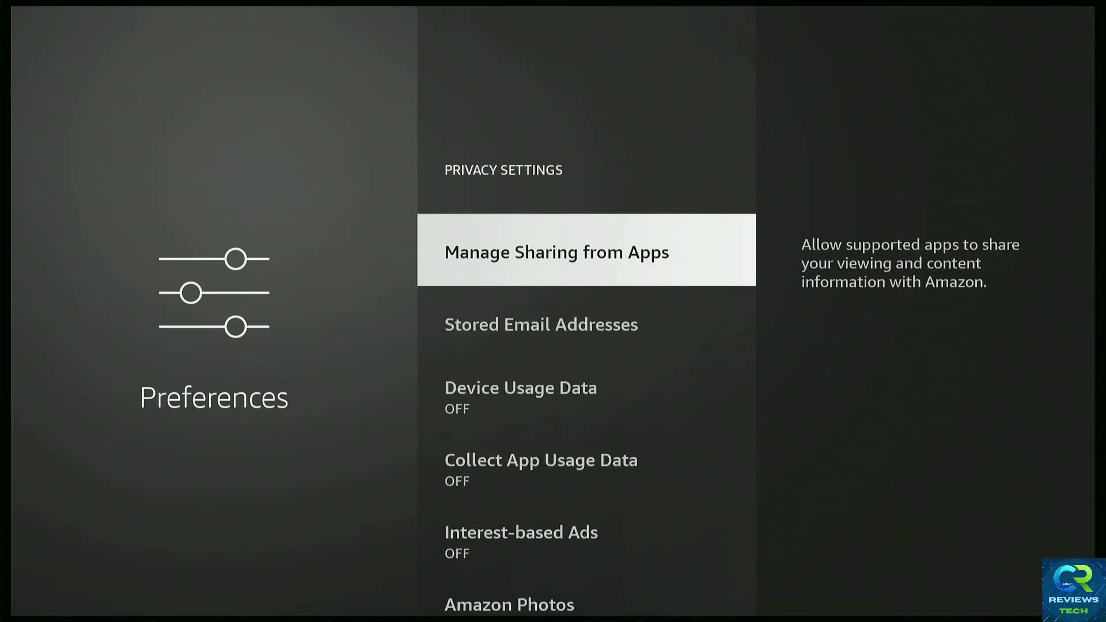
key("Down")
key("Down")
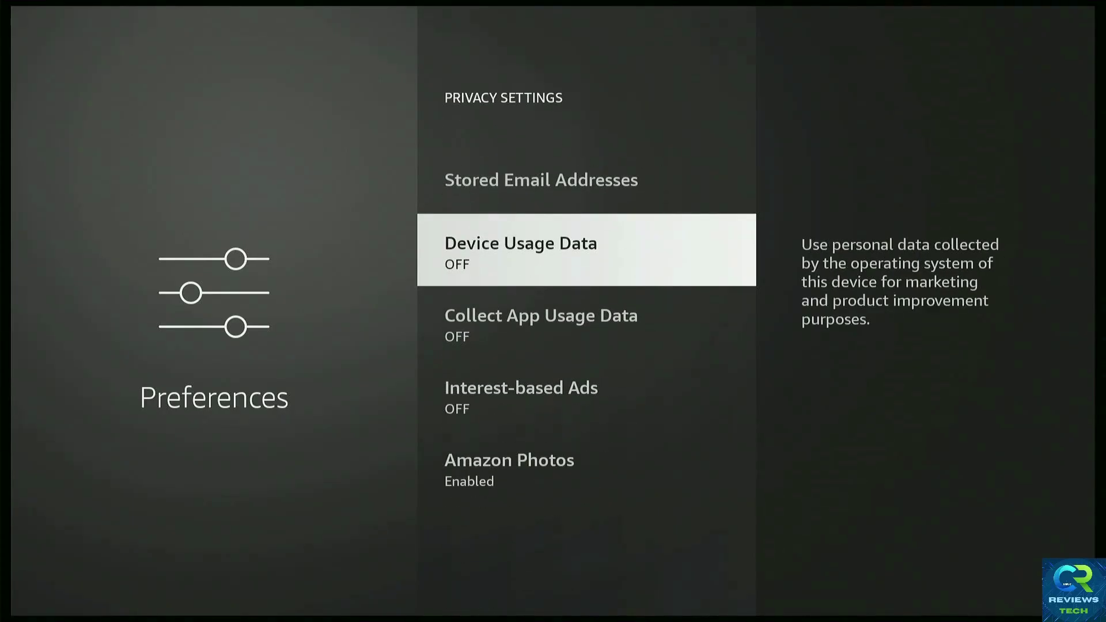
key("Return")
key("Return")
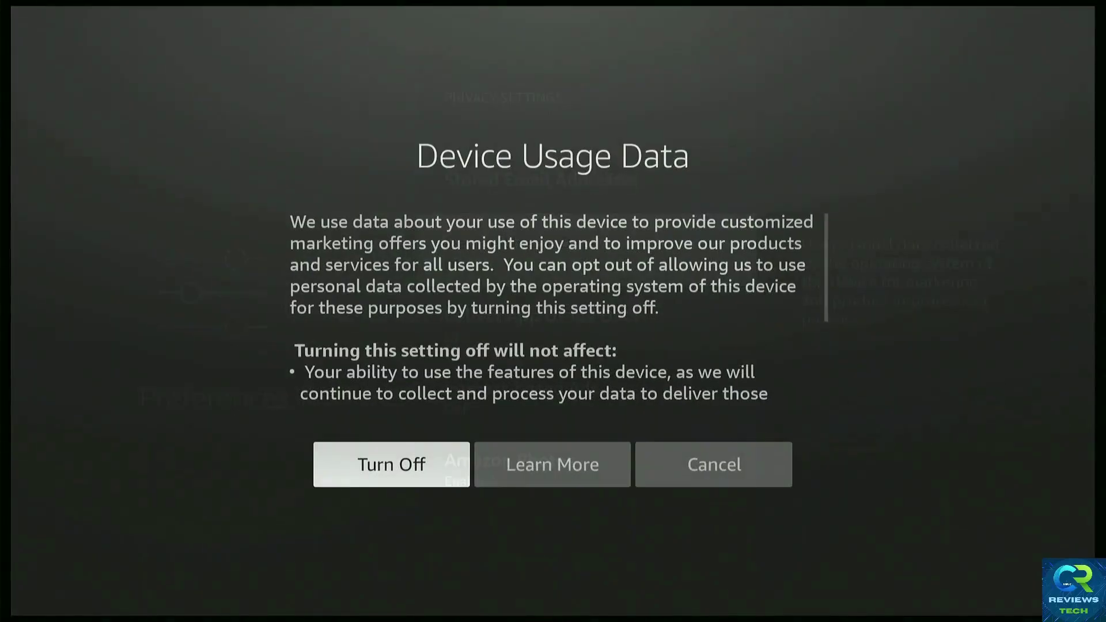
key("Return")
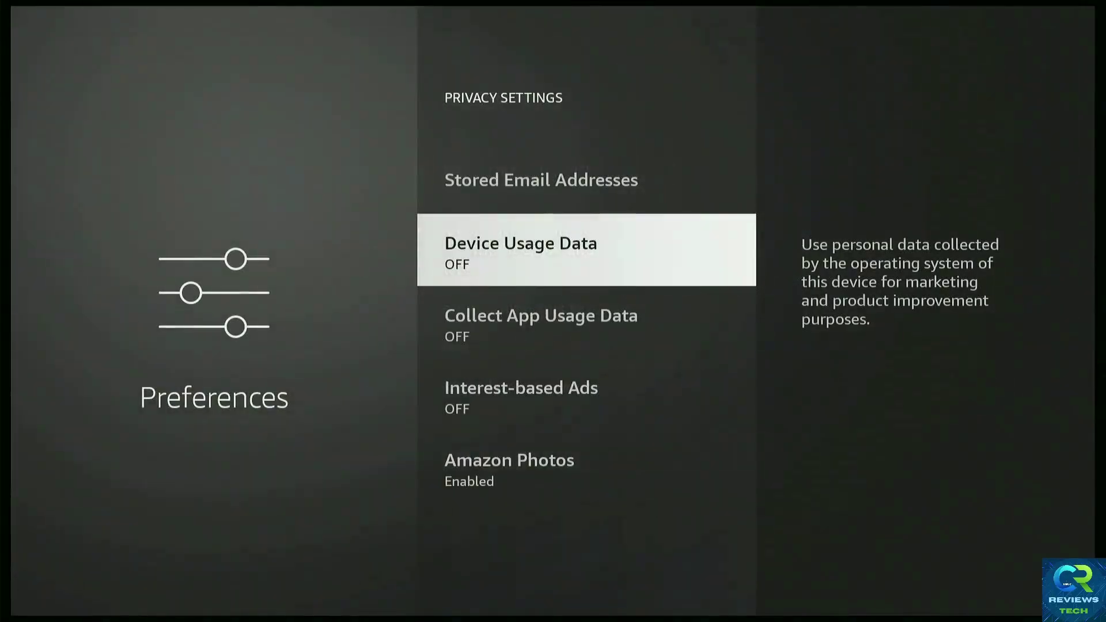
- Turn off Collect App Usage Data and Interest-based Ads
key("Down")
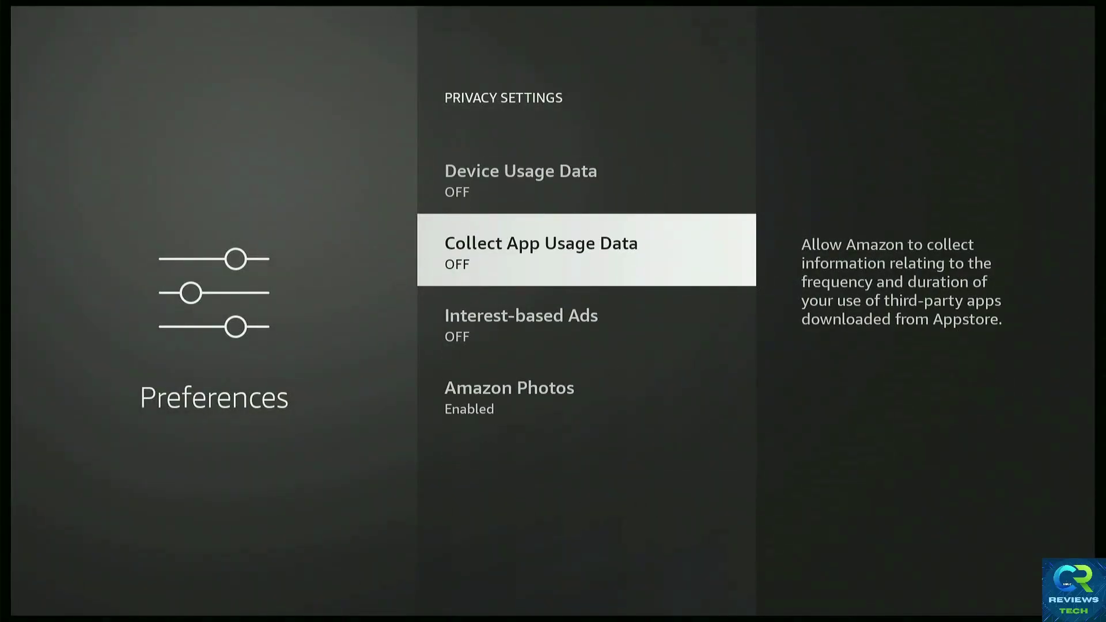
key("Return")
key("Return")
key("Return")
key("Down")
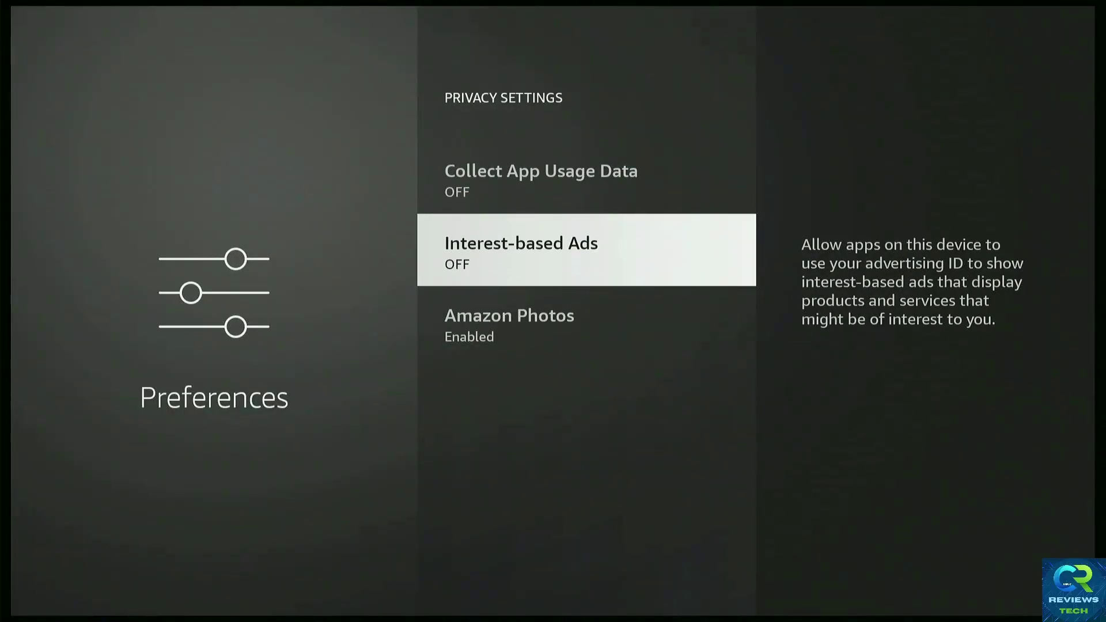
key("Return")
key("Return")
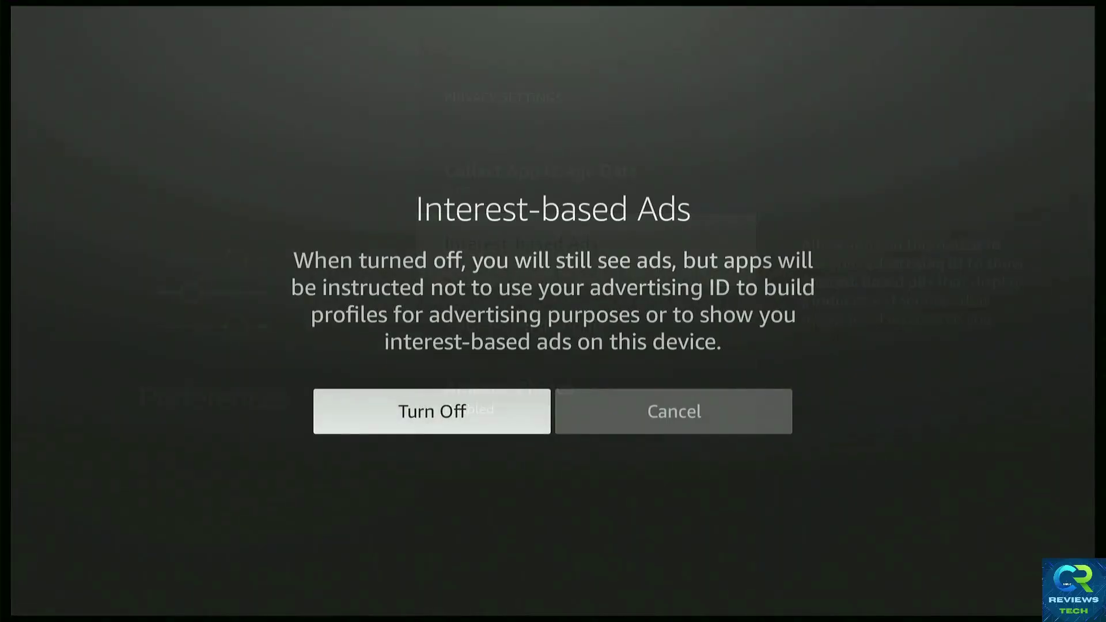
key("Return")
key("Down")
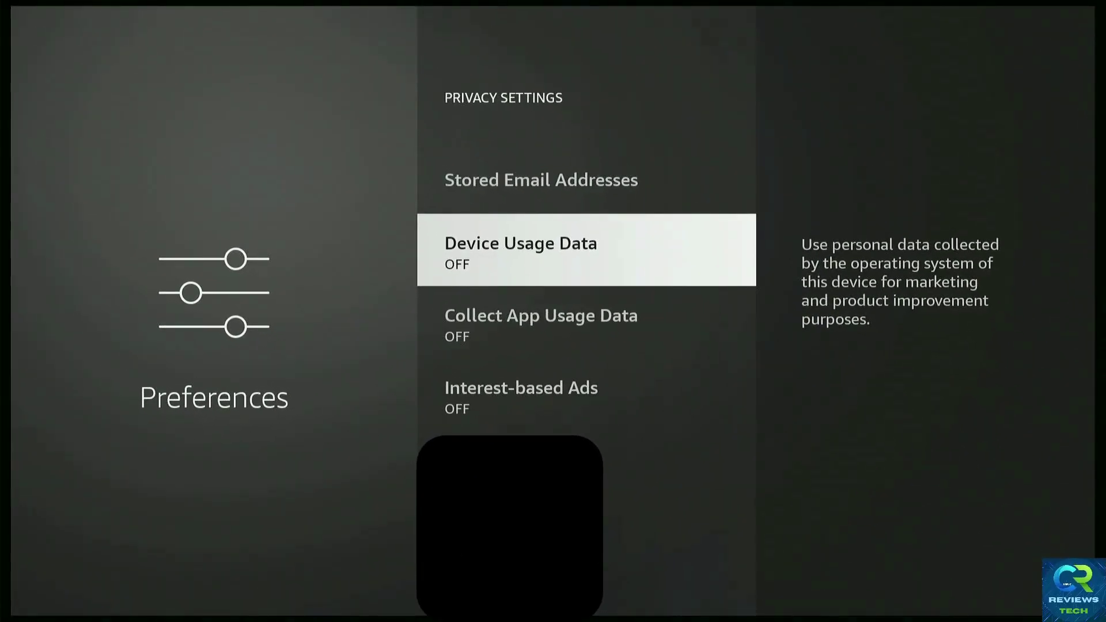
- Verify Data Usage Monitoring and Notification Settings' Do Not Interrupt are both OFF
key("Escape")
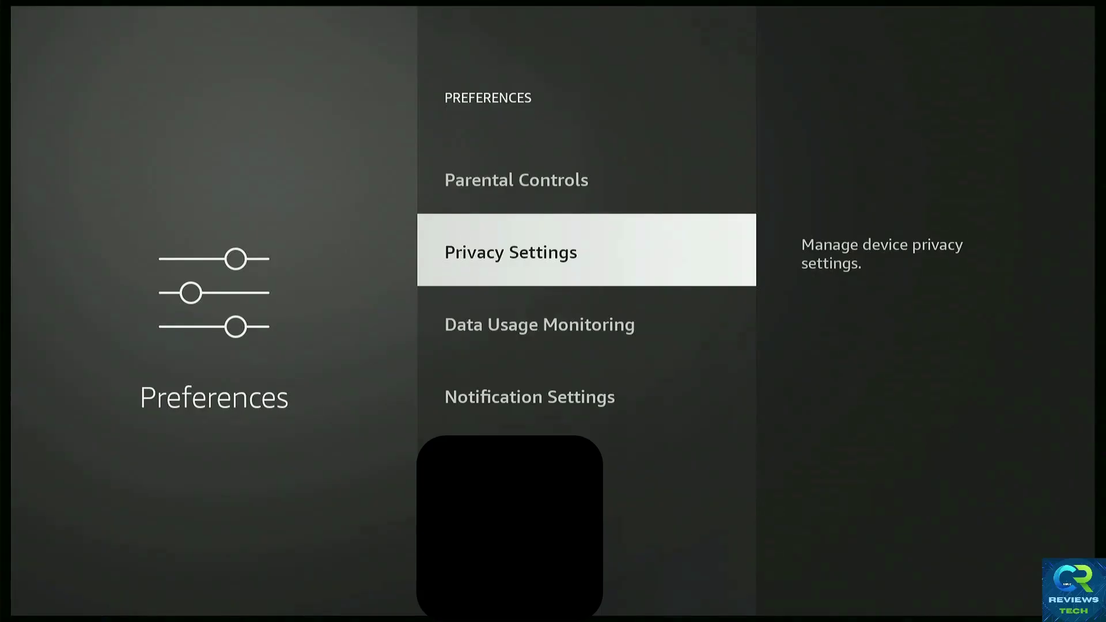
key("Down")
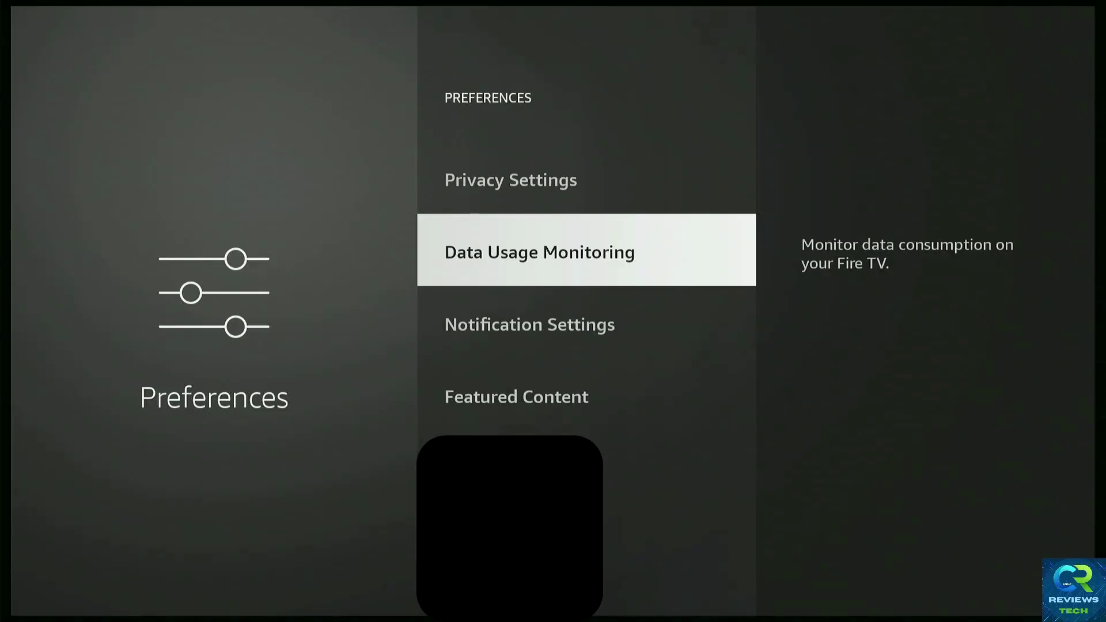
key("Return")
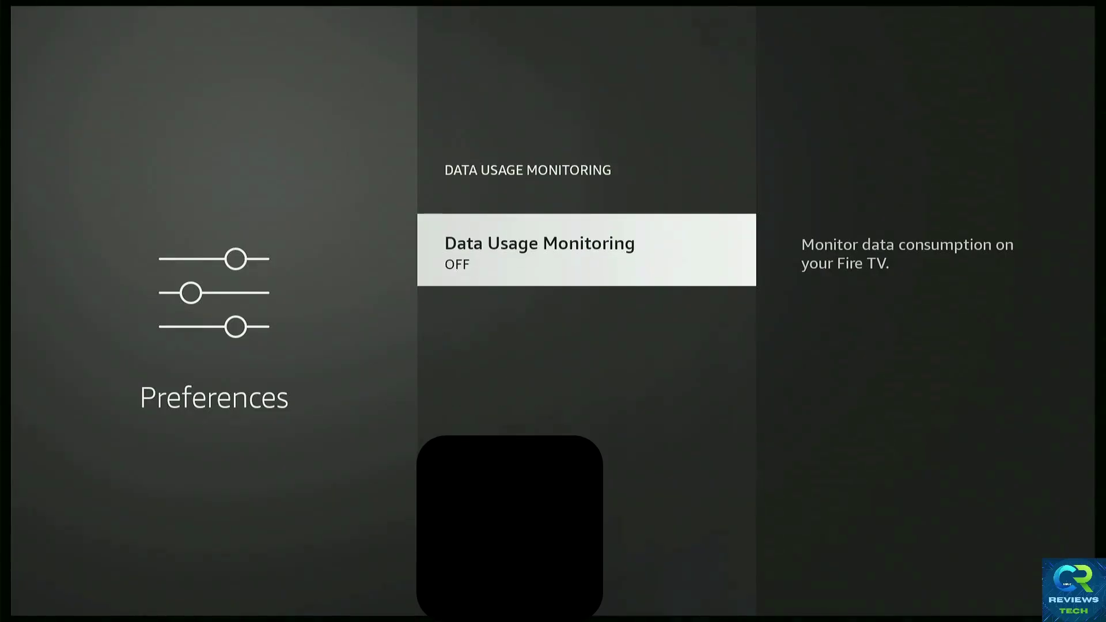
key("Escape")
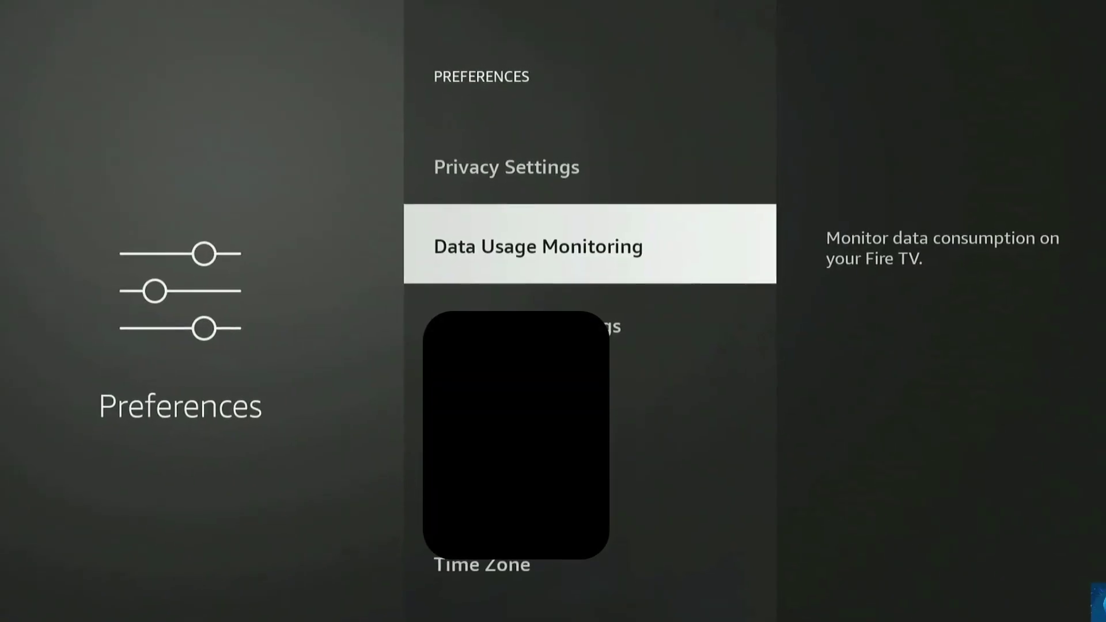
key("Down")
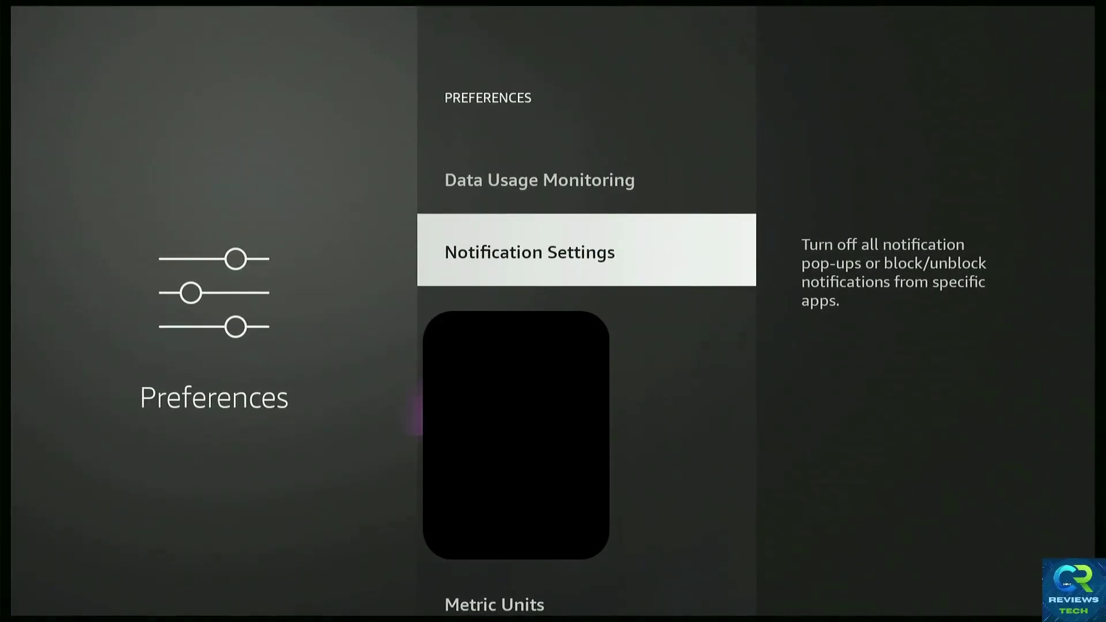
key("Return")
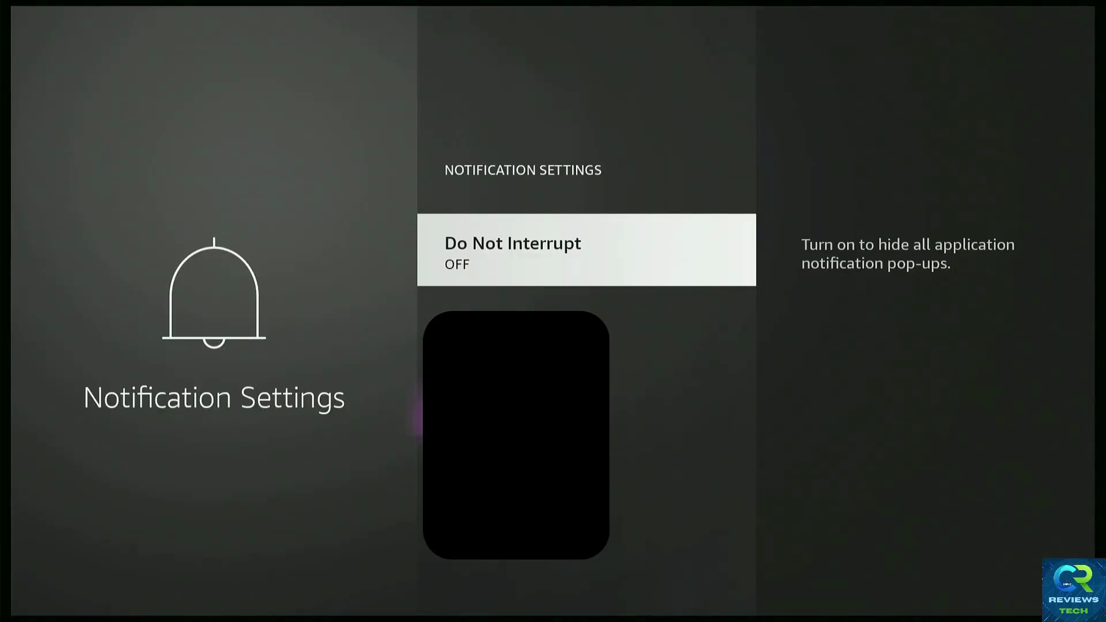
key("Escape")
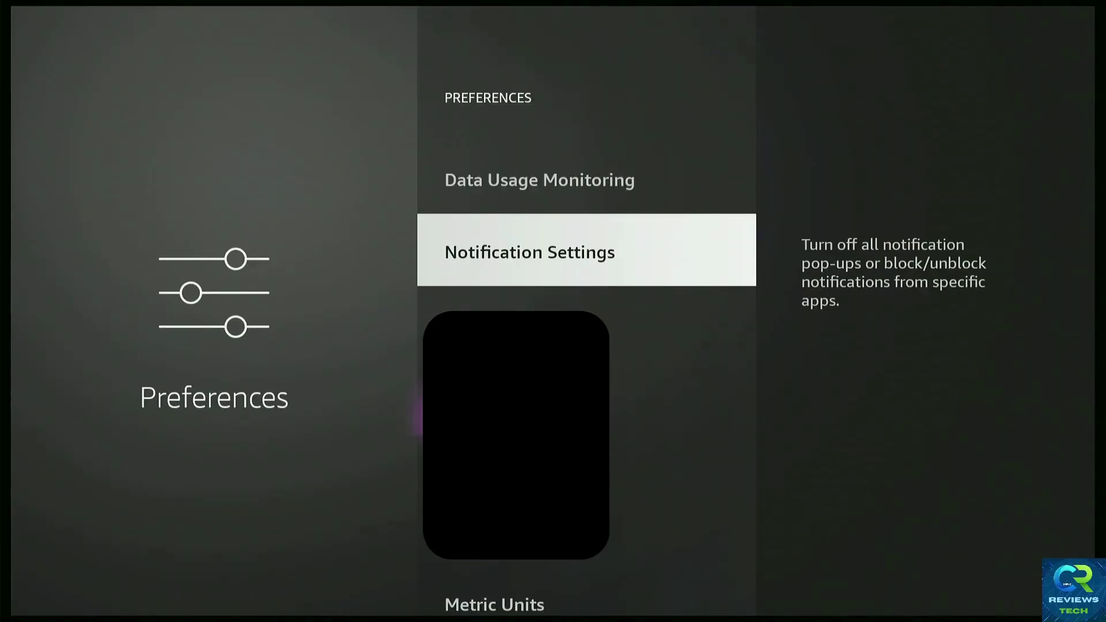
key("Down")
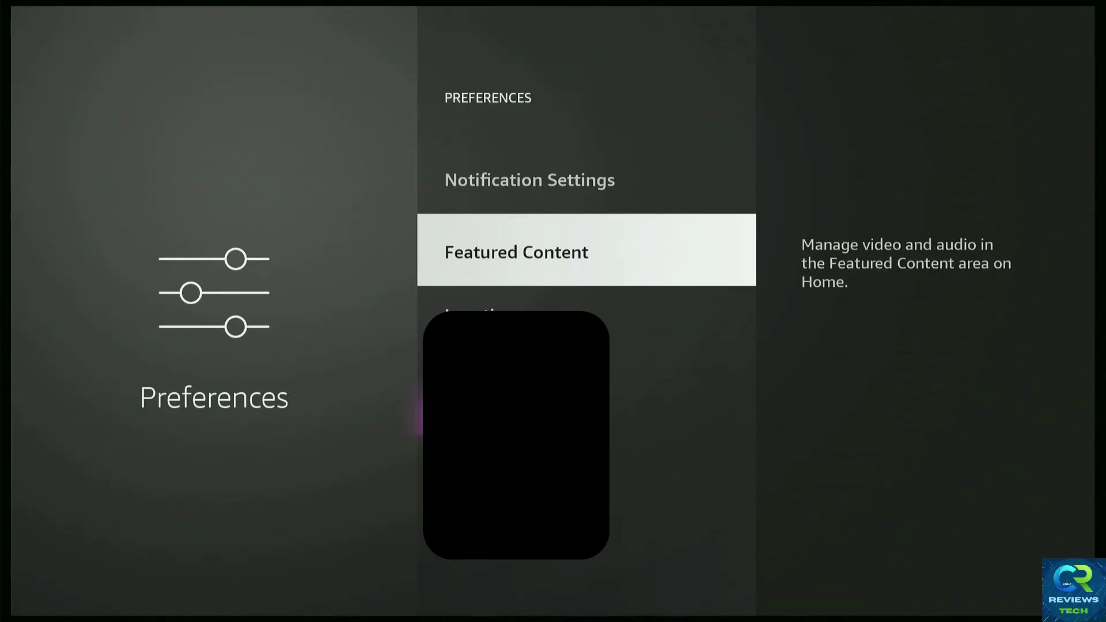
- Step through the remaining Preferences entries, then return Home and move toward the Settings grid
key("Down")
key("Down")
key("Down")
key("Down")
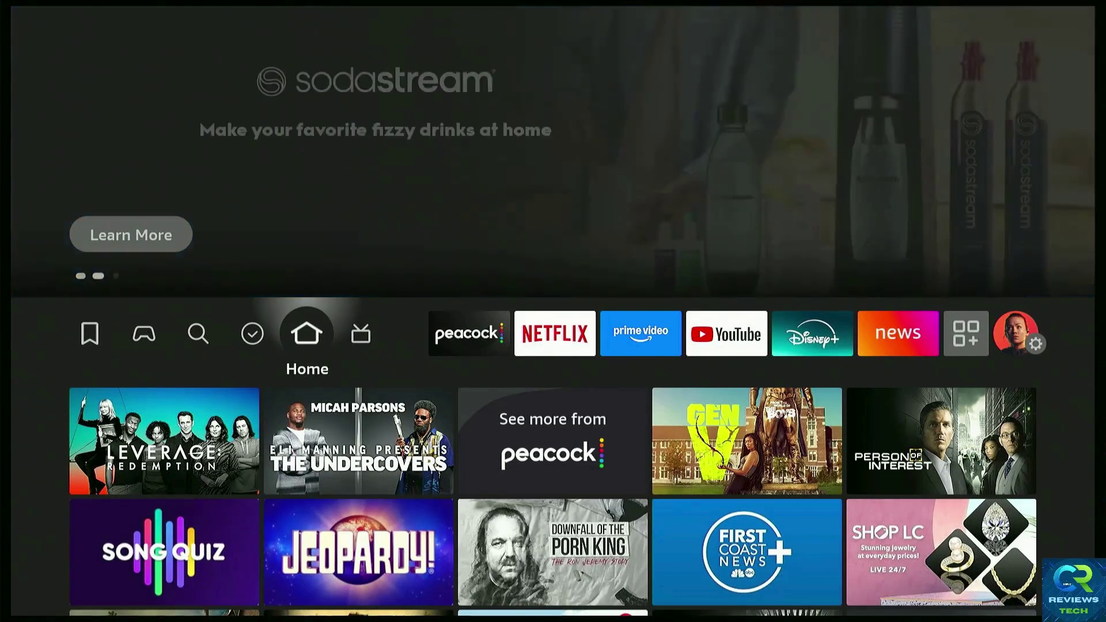
key("Right")
key("Right")
key("Right")
key("Right")
key("Right")
key("Right")
key("Right")
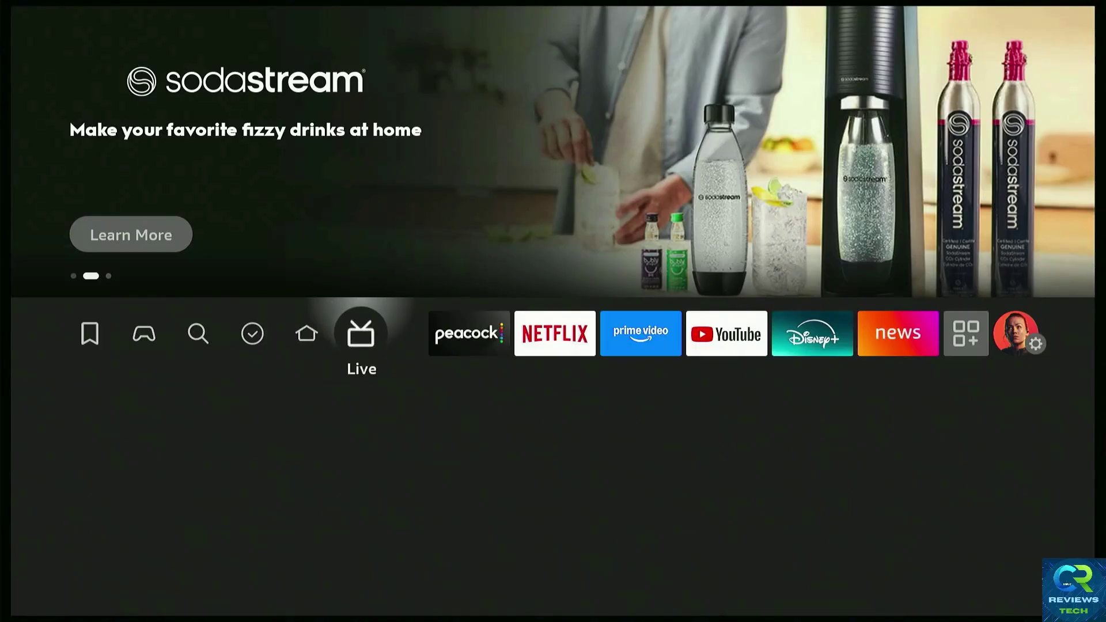
key("Right")
key("Right")
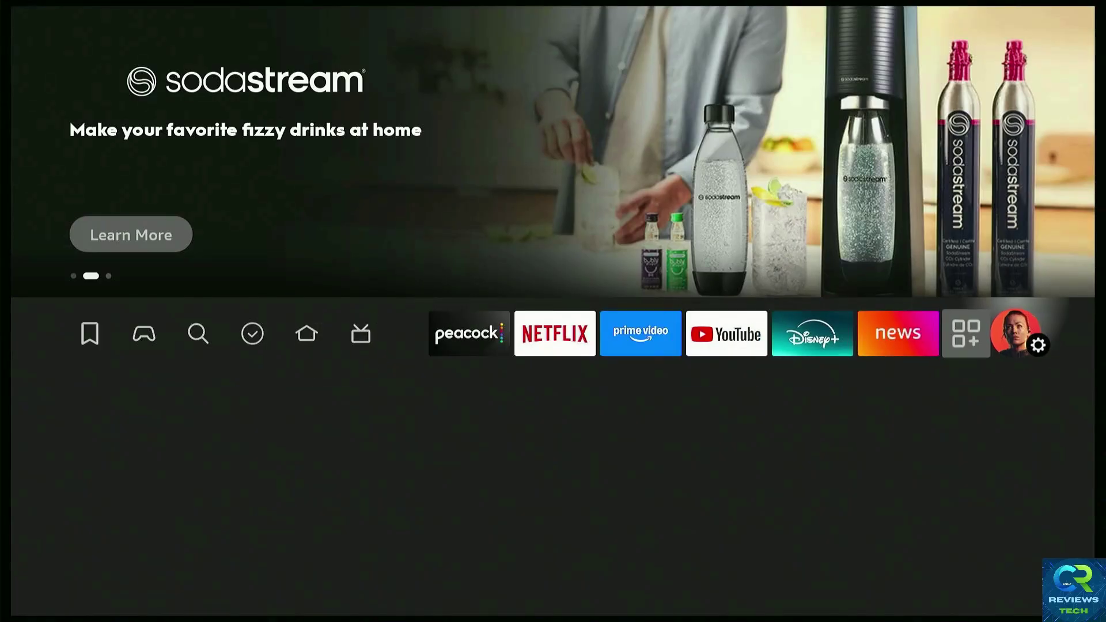
- Enter My Fire TV in Settings and highlight the Restart option
key("Down")
key("Right")
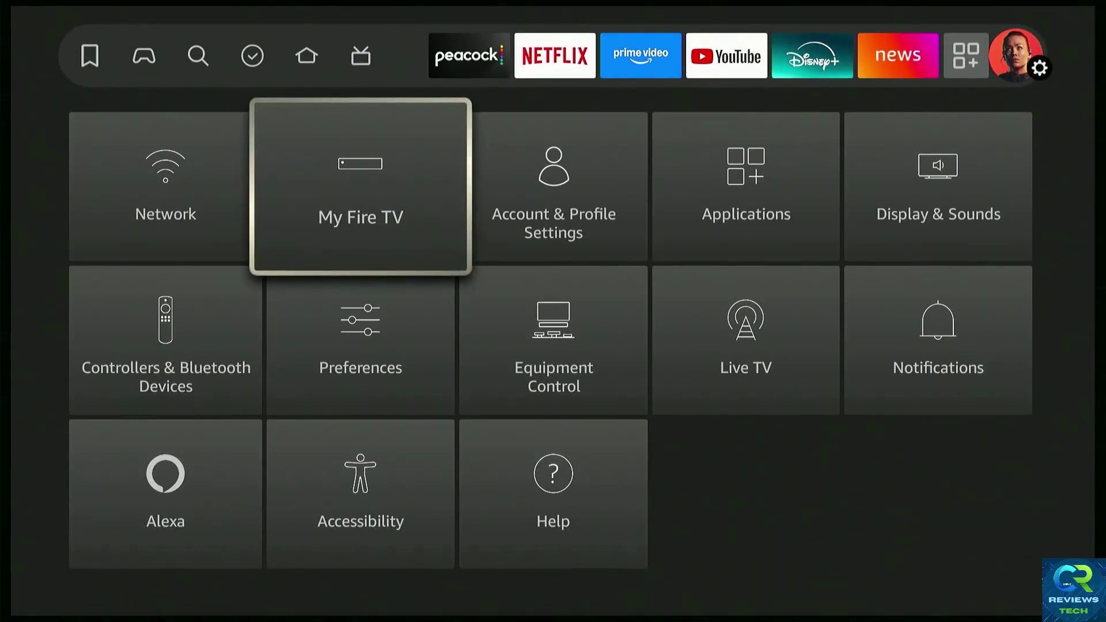
key("Return")
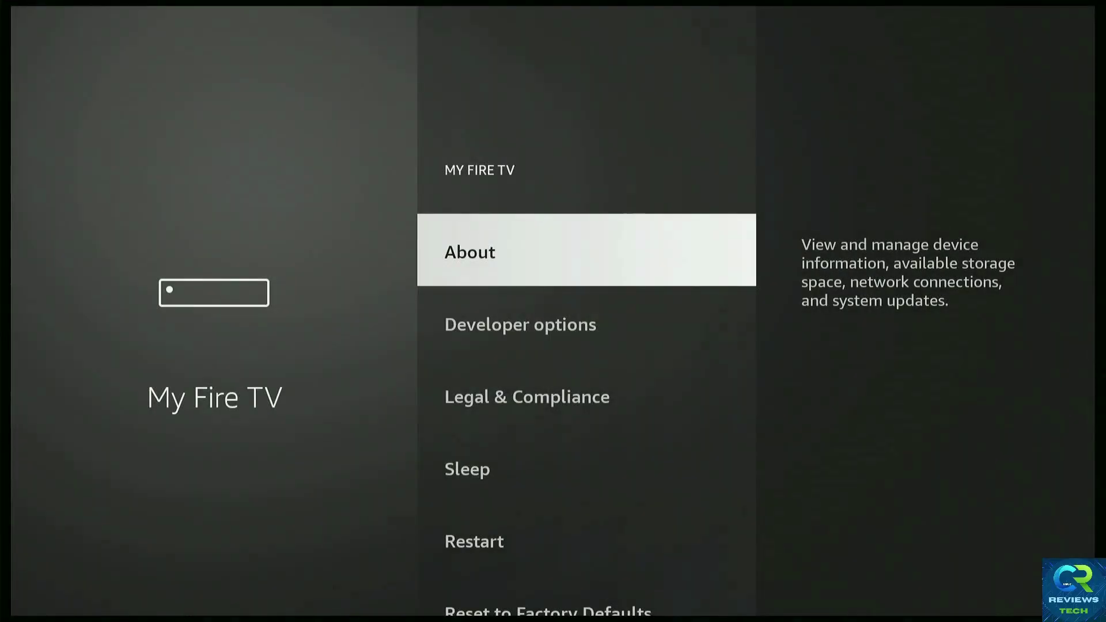
key("Down")
key("Down")
key("Down")
key("Down")
key("Down")
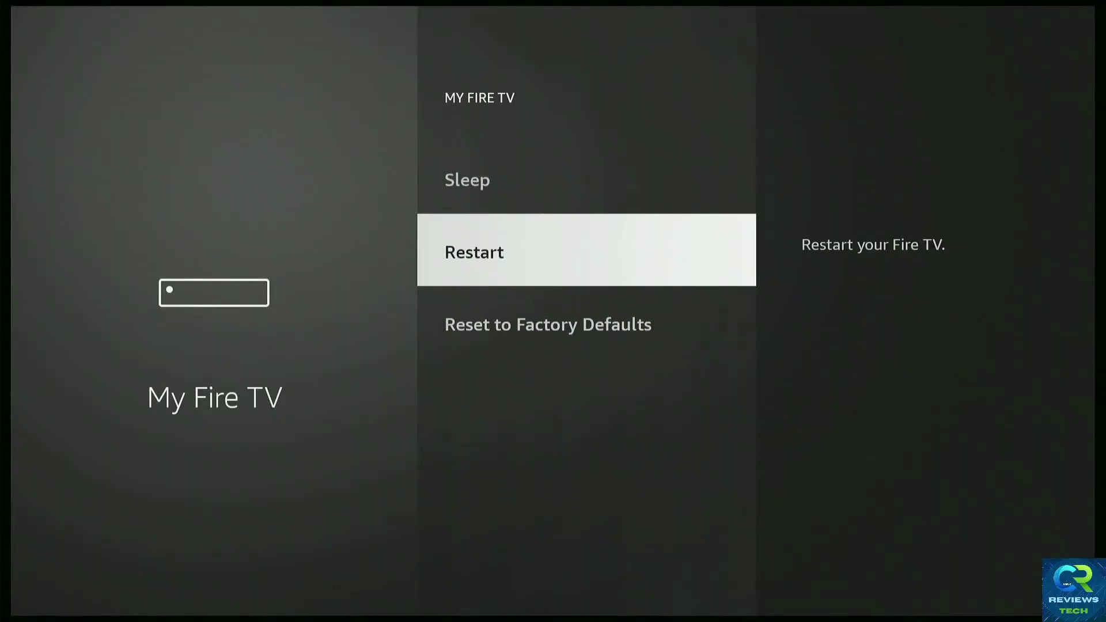
key("Up")
key("Down")
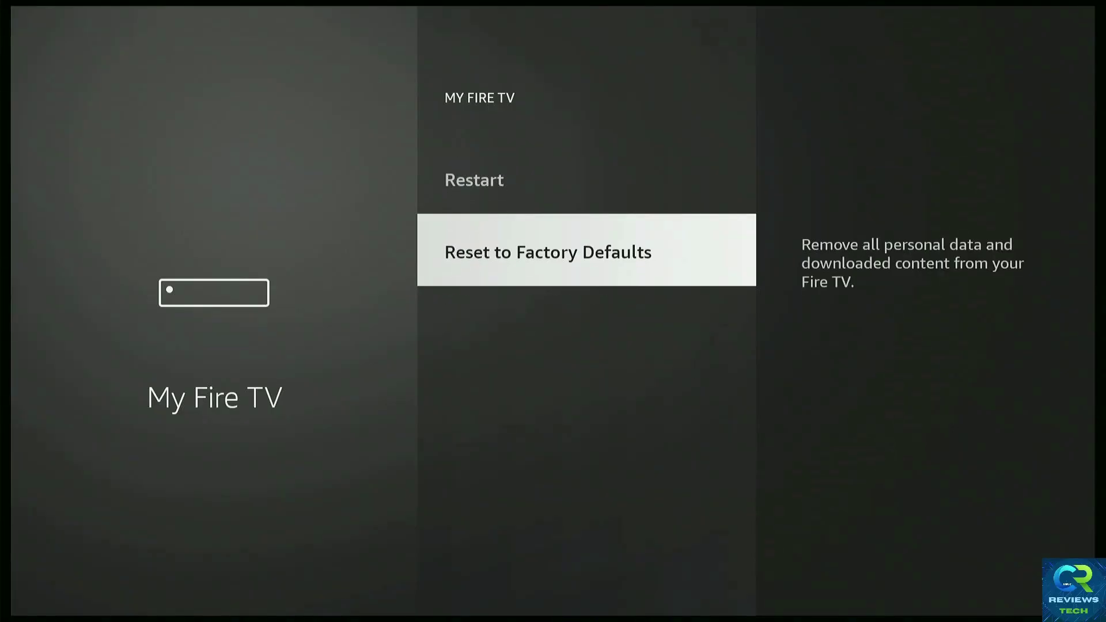
key("Up")
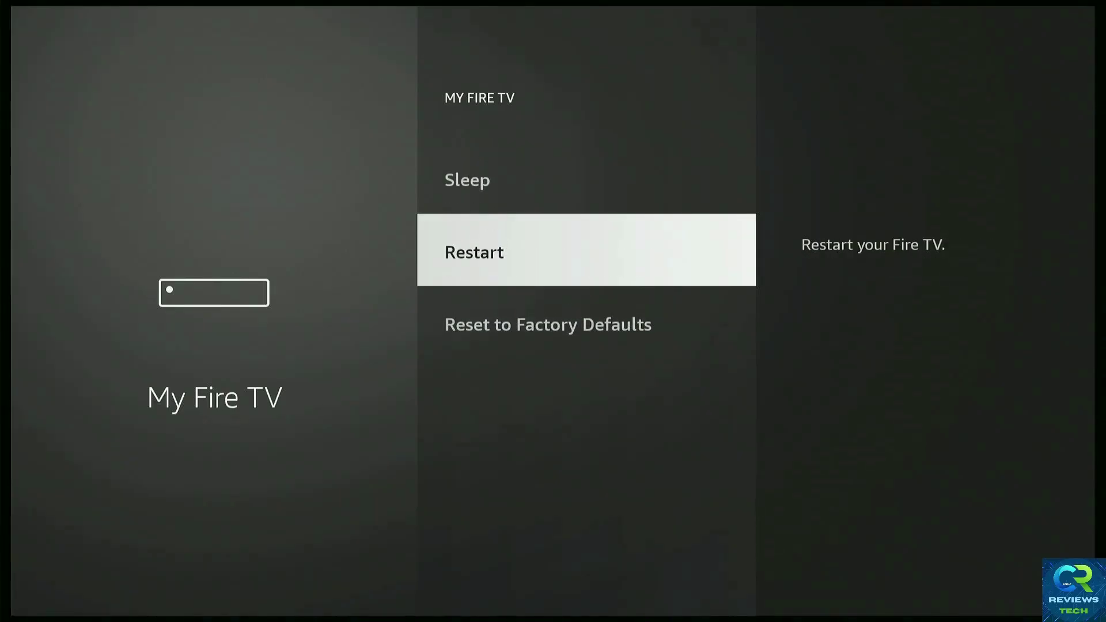
key("Down")
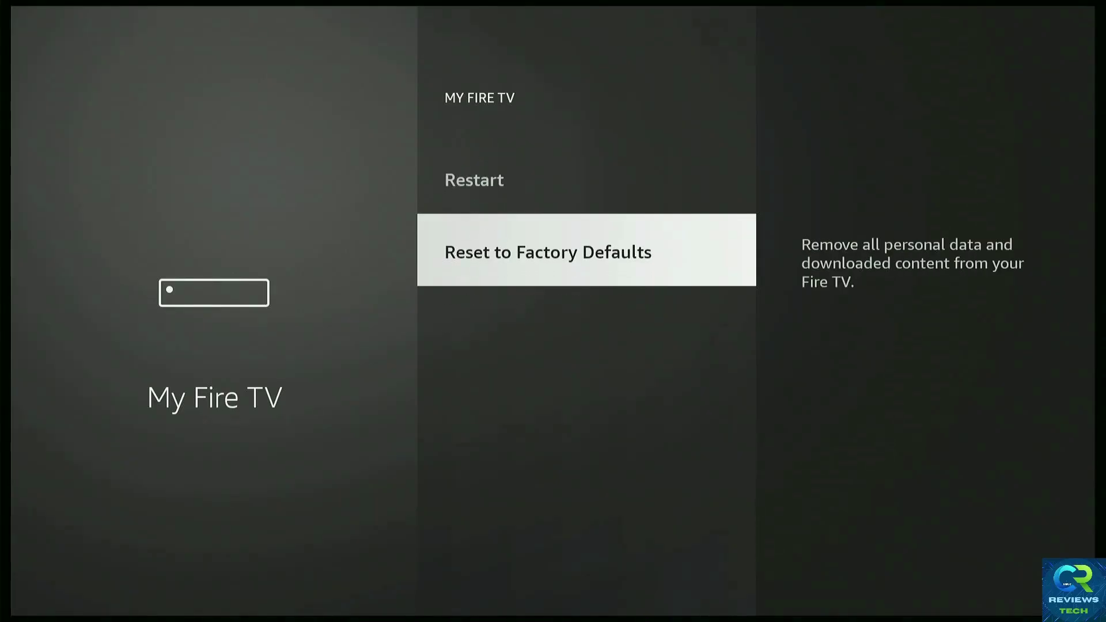